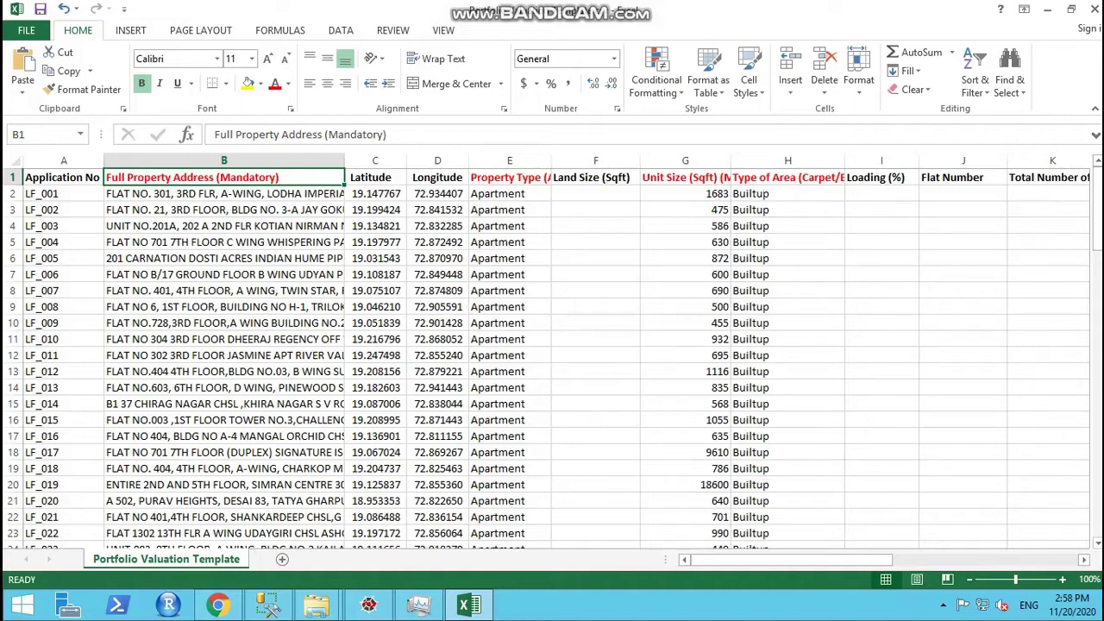
Review the Full Property Address, Latitude and Longitude columns, including the first coordinate 19.147767
click(223, 193)
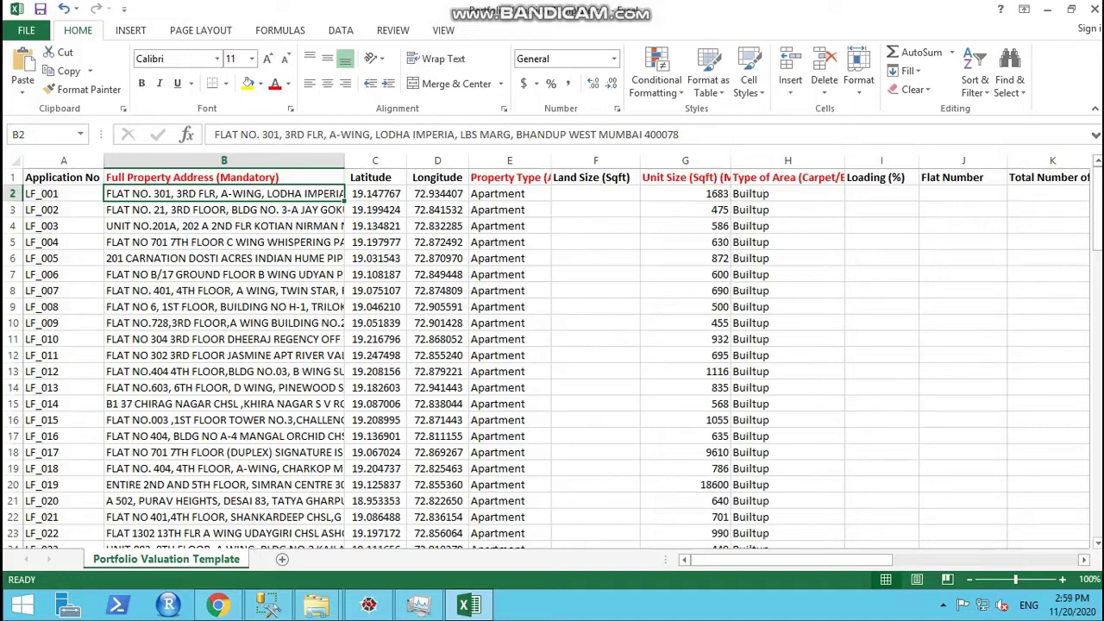
click(224, 177)
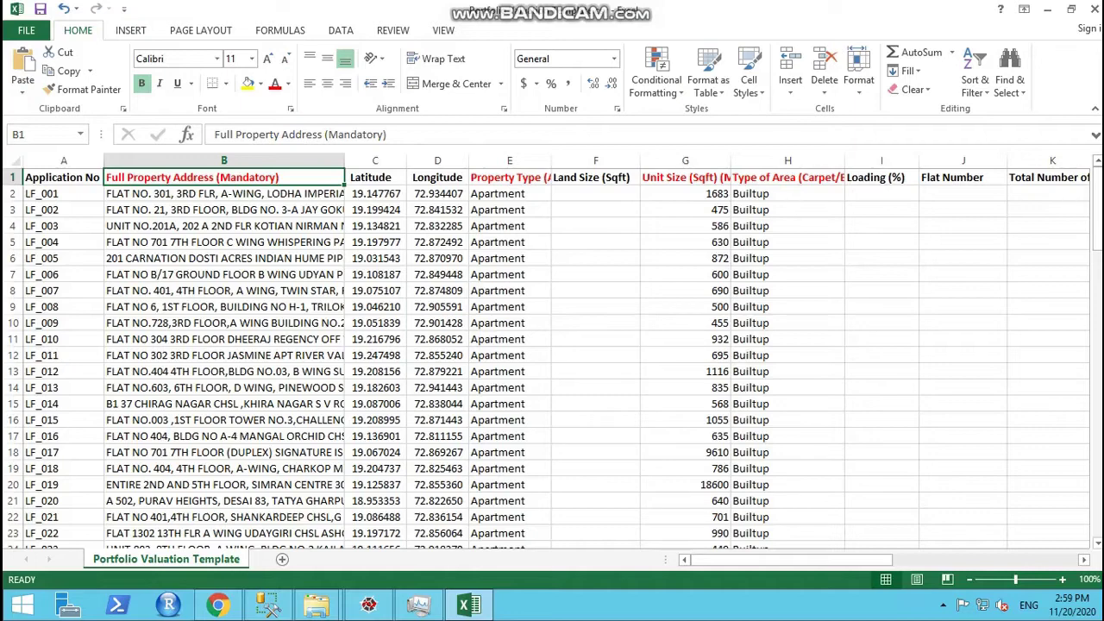
key(shift+Down)
key(shift+Down)
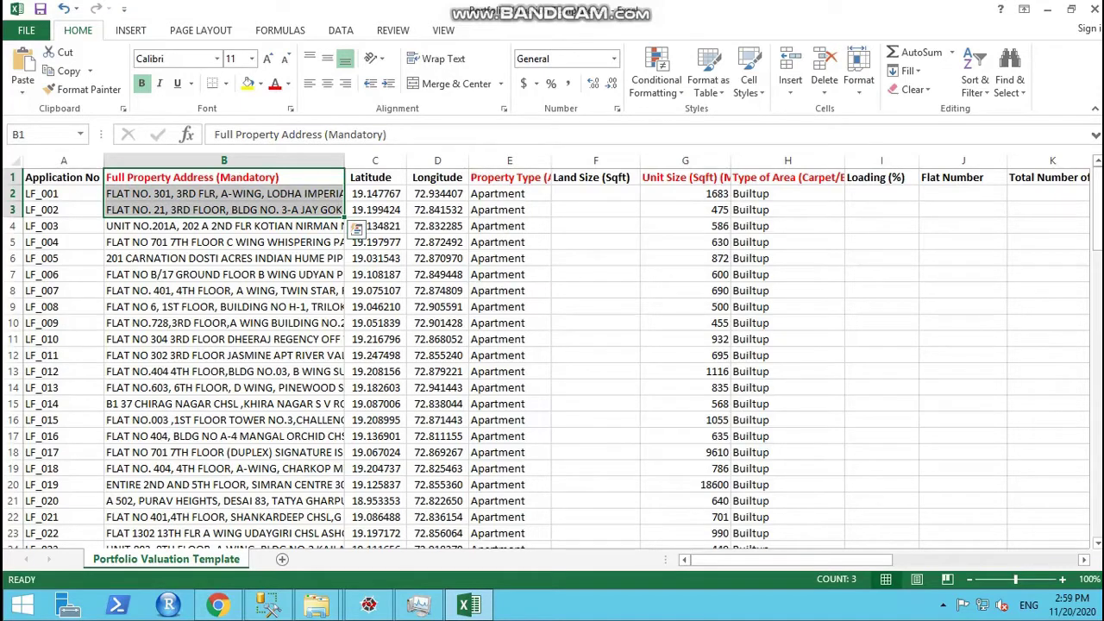
key(Right)
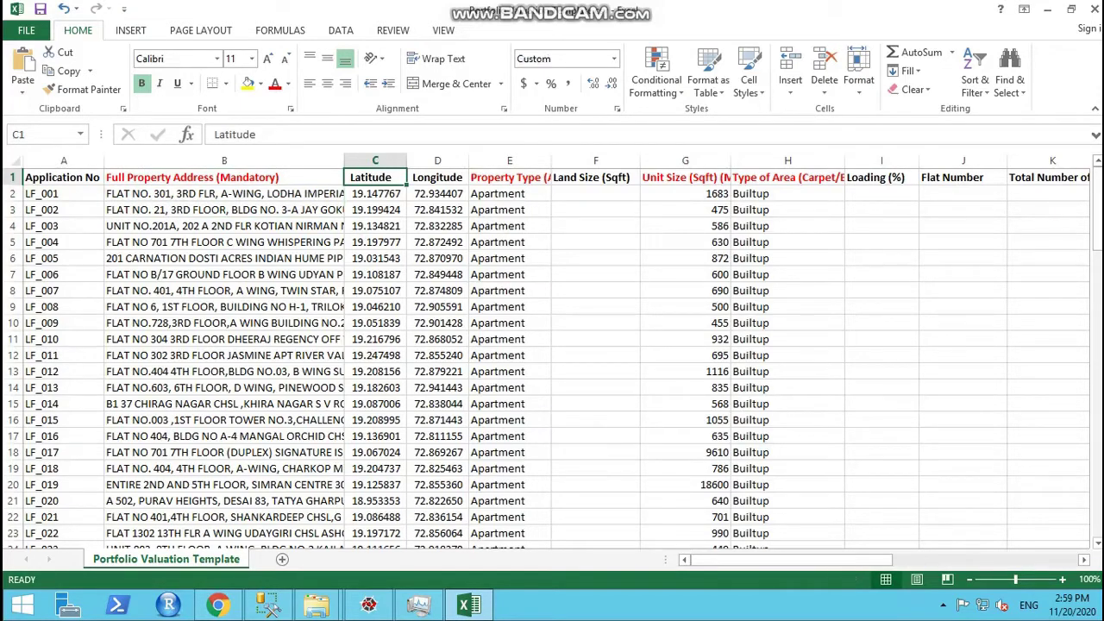
key(shift+Right)
key(shift+Down)
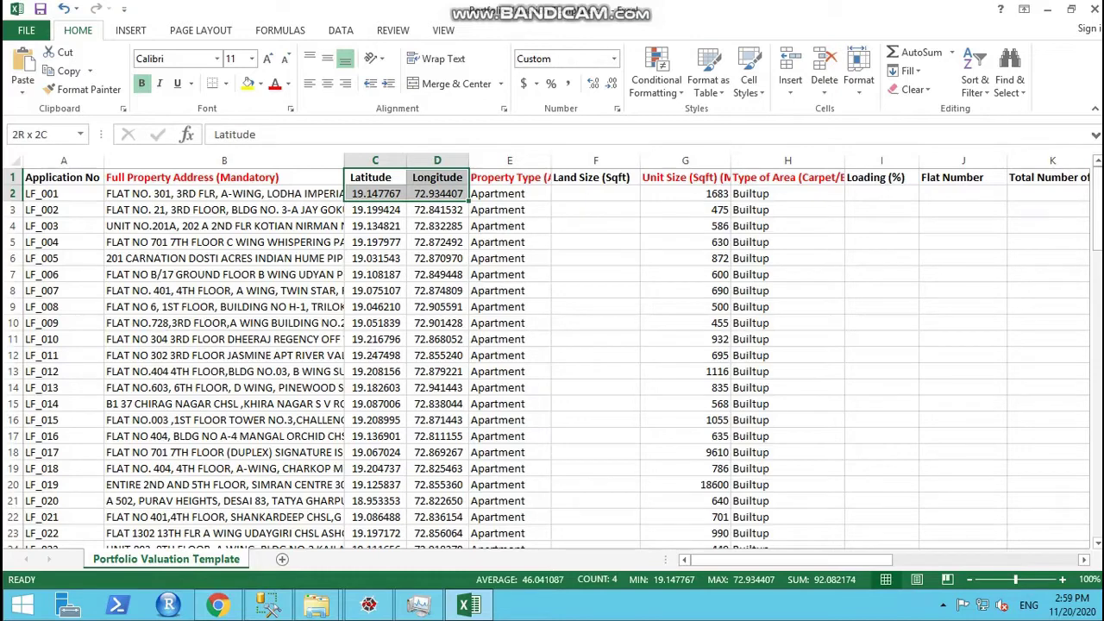
key(shift+Down)
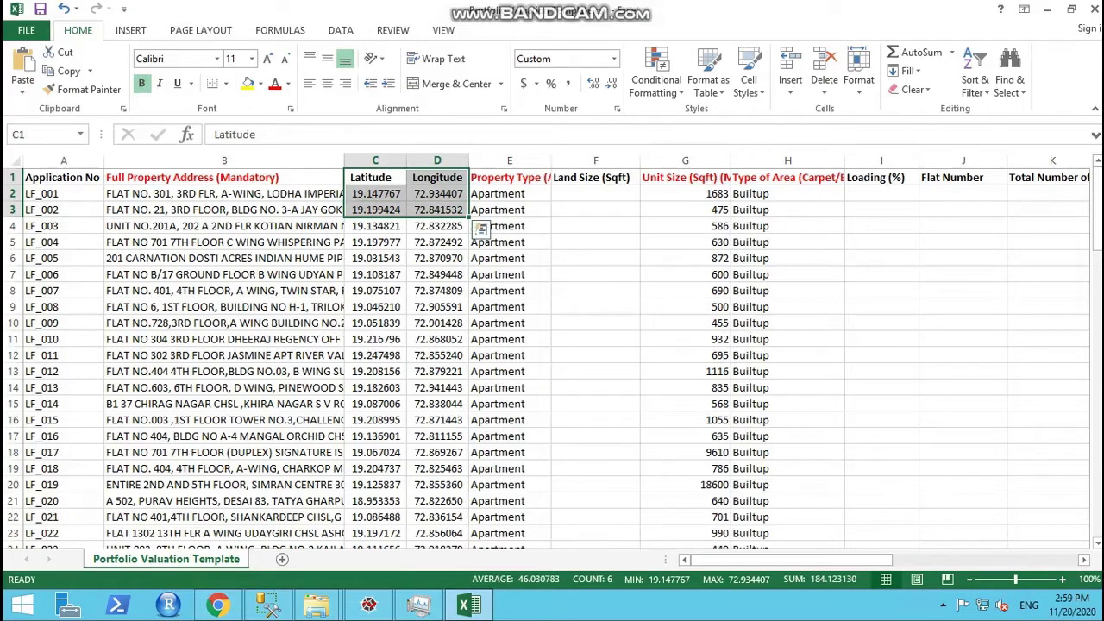
key(Left)
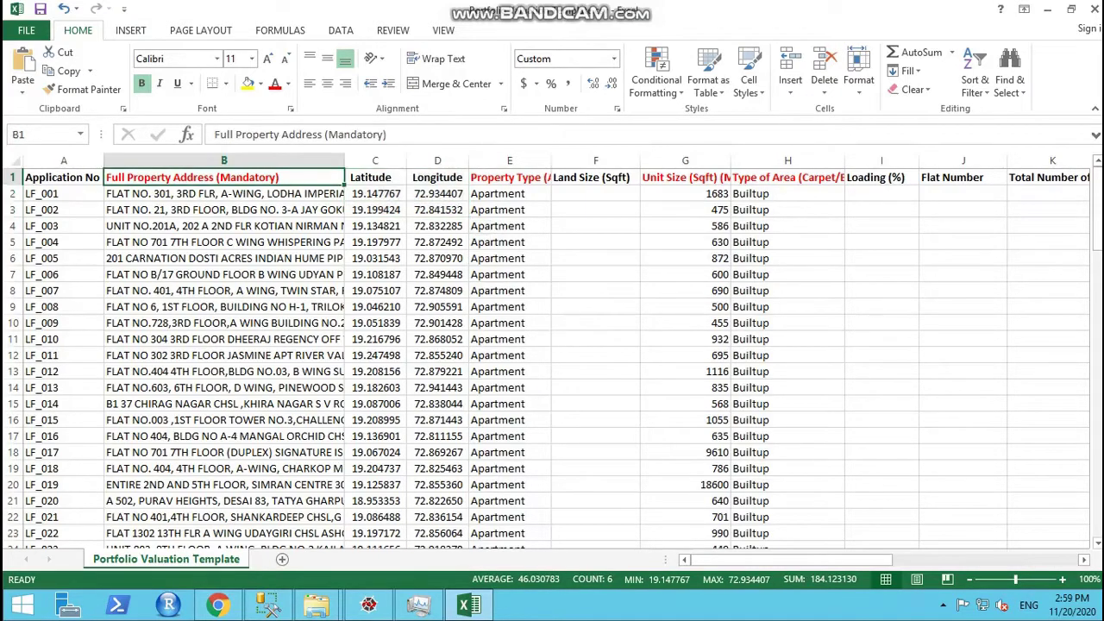
key(Down)
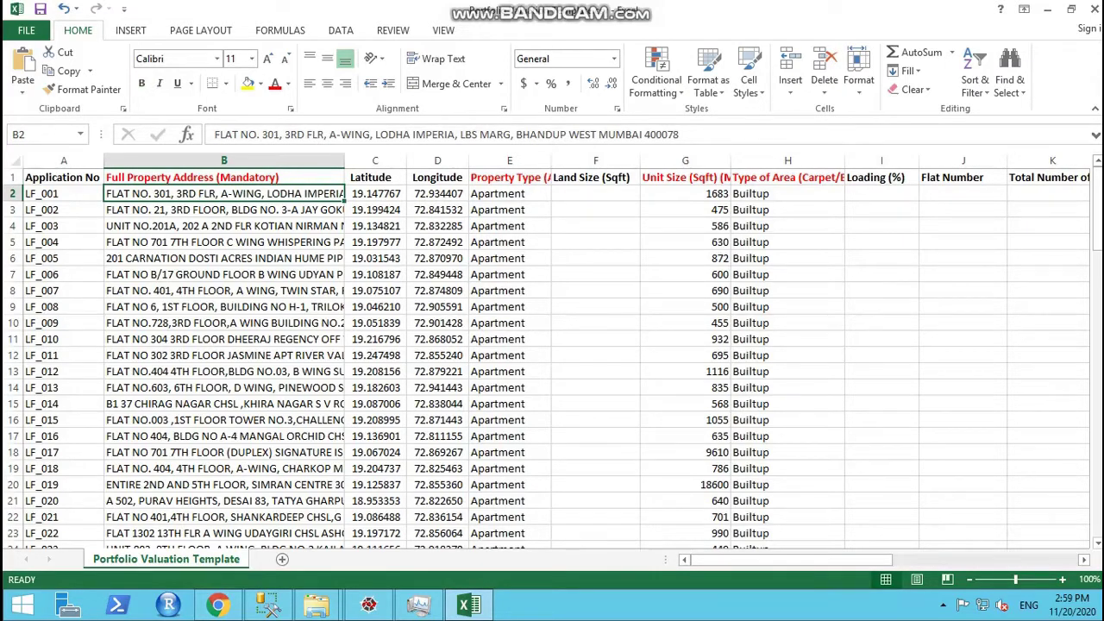
key(Right)
key(Right)
key(Right)
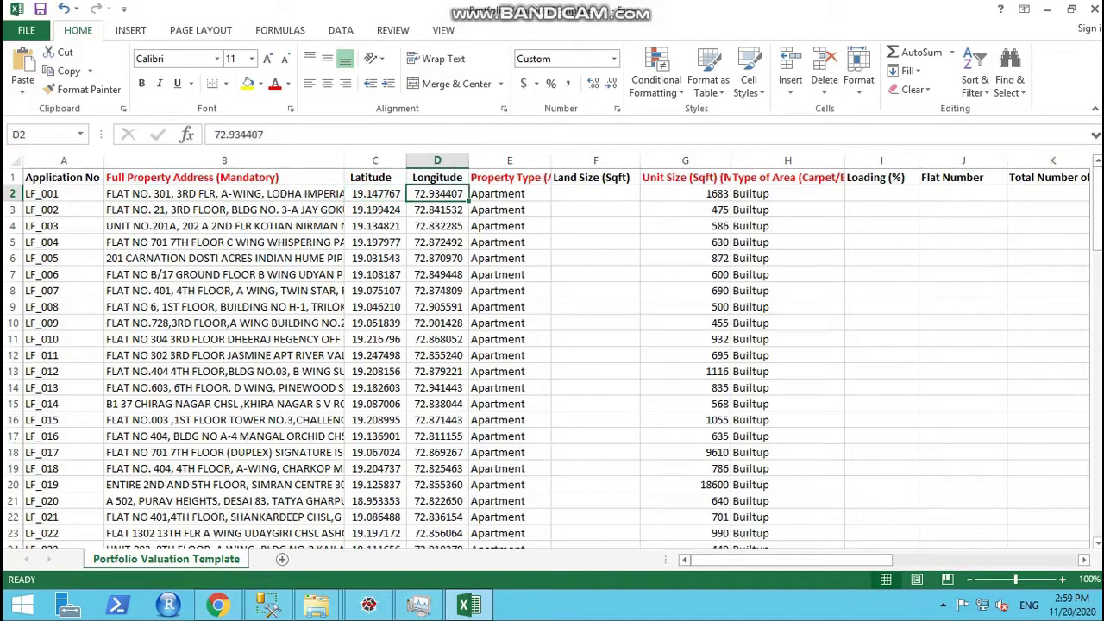
key(Up)
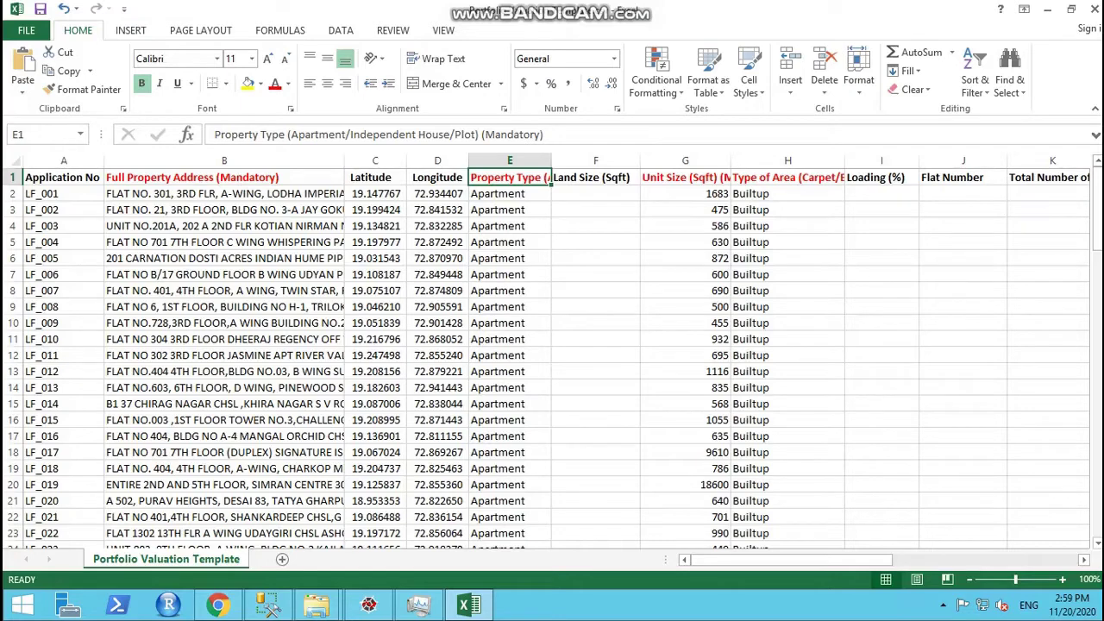
Inspect the Land Size, Unit Size, Type of Area and Property Type (Apartment) columns
key(Right)
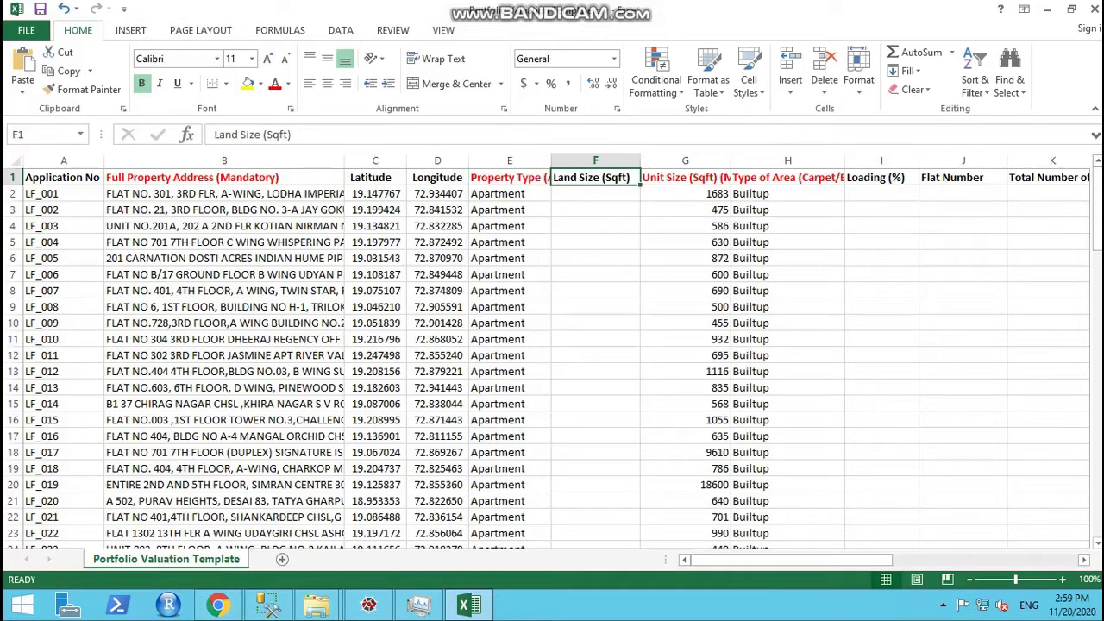
key(Right)
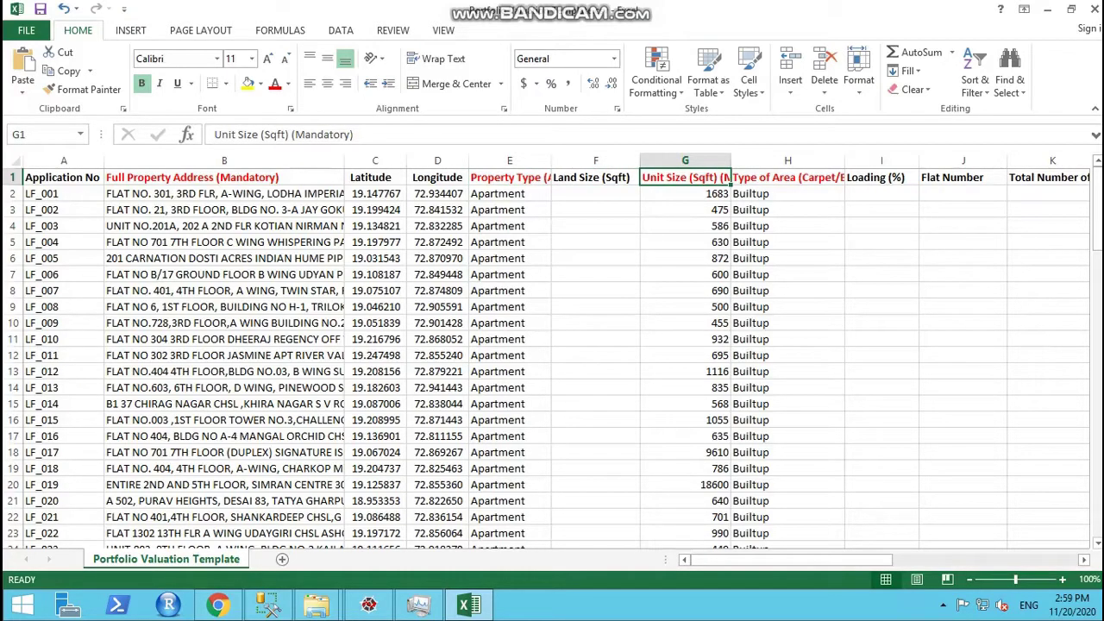
key(Right)
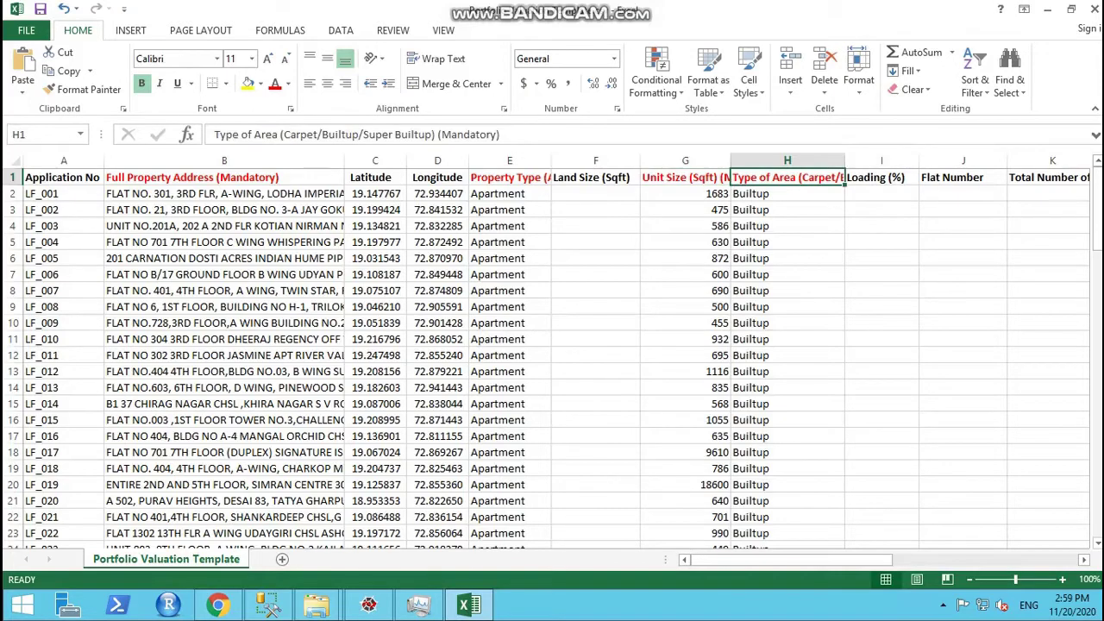
click(596, 177)
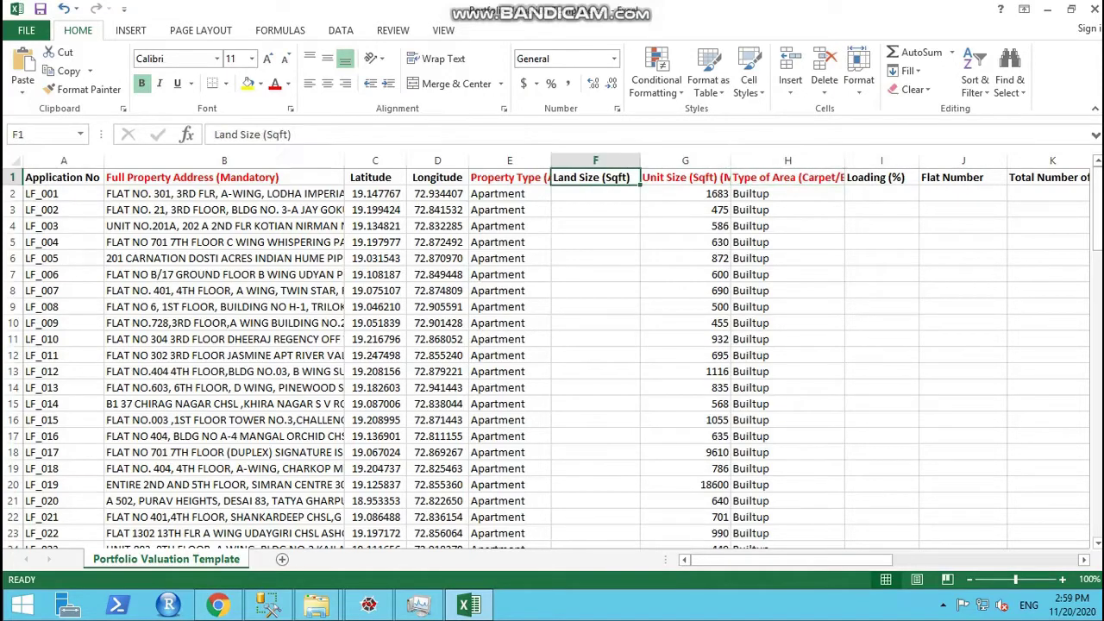
click(509, 177)
click(509, 193)
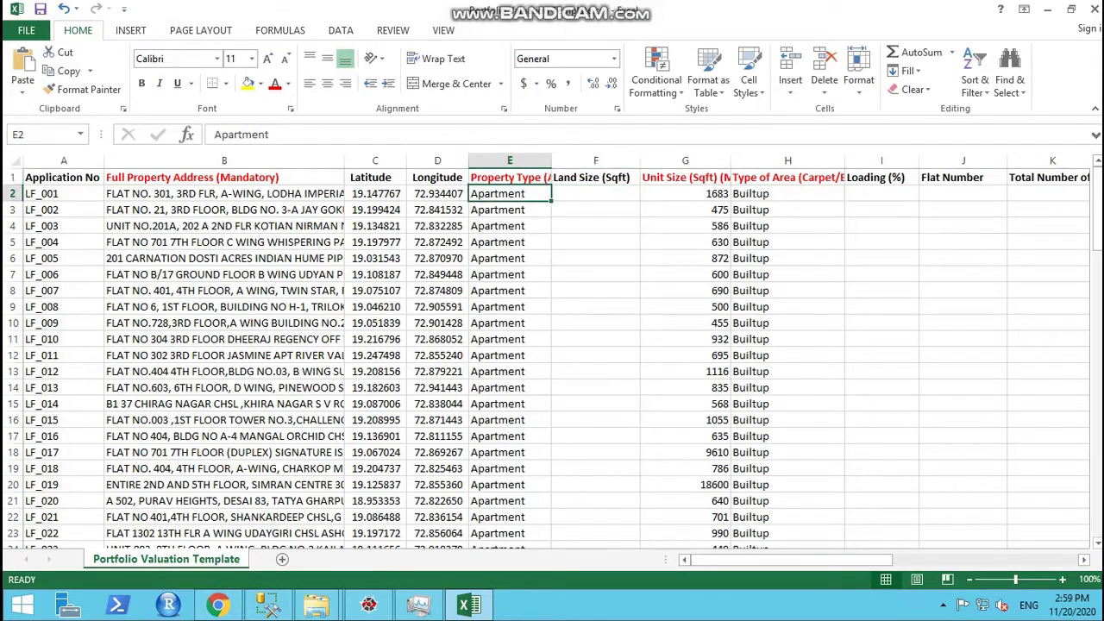
click(509, 177)
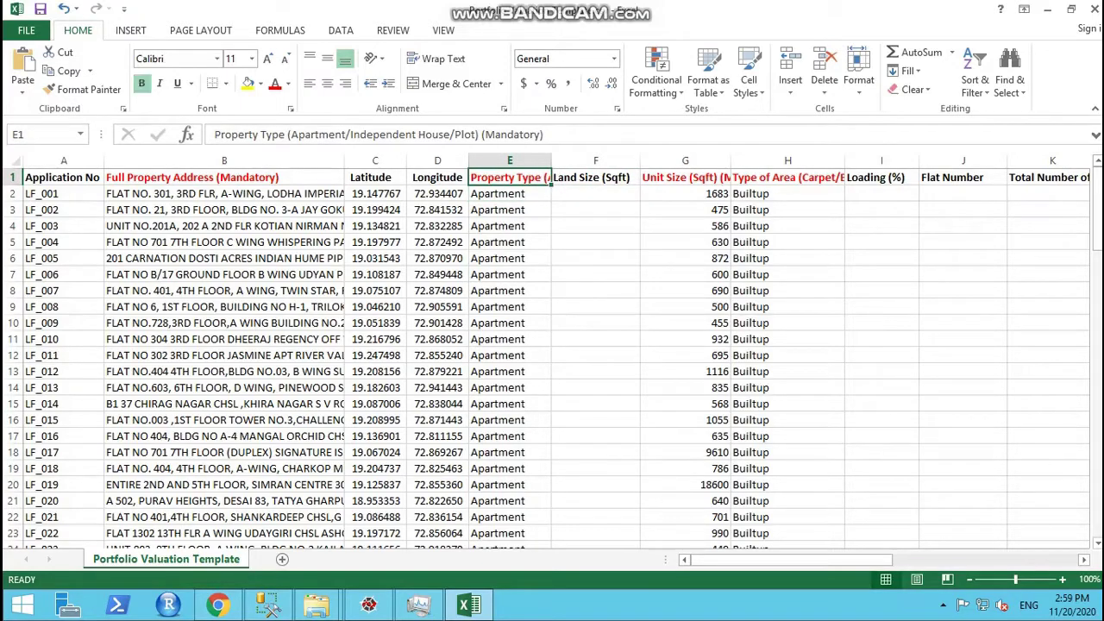
key(Right)
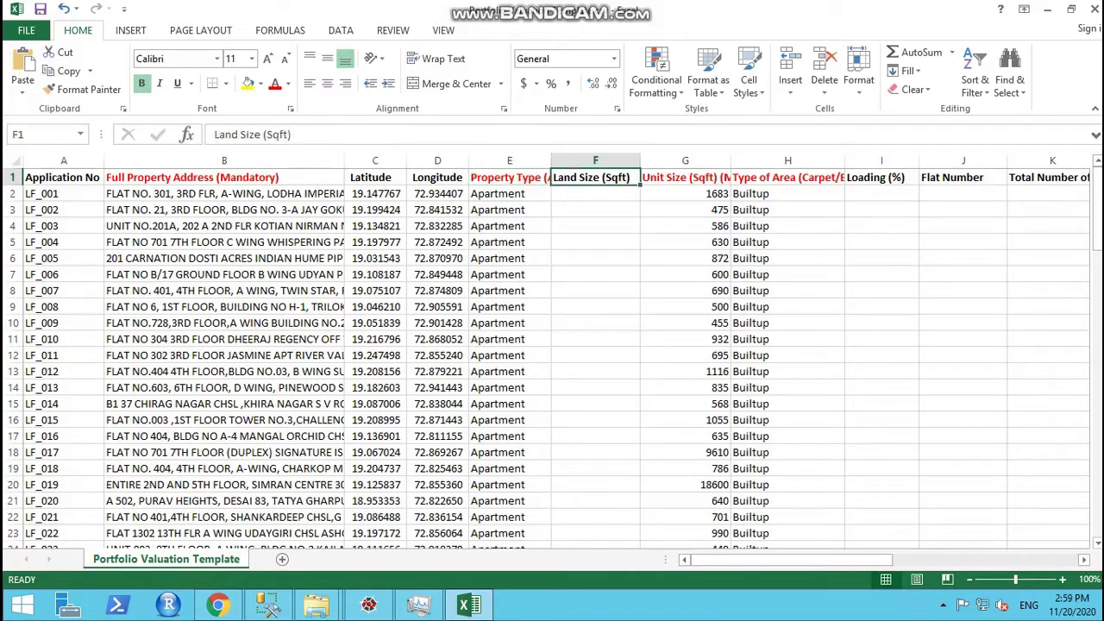
key(shift+Right)
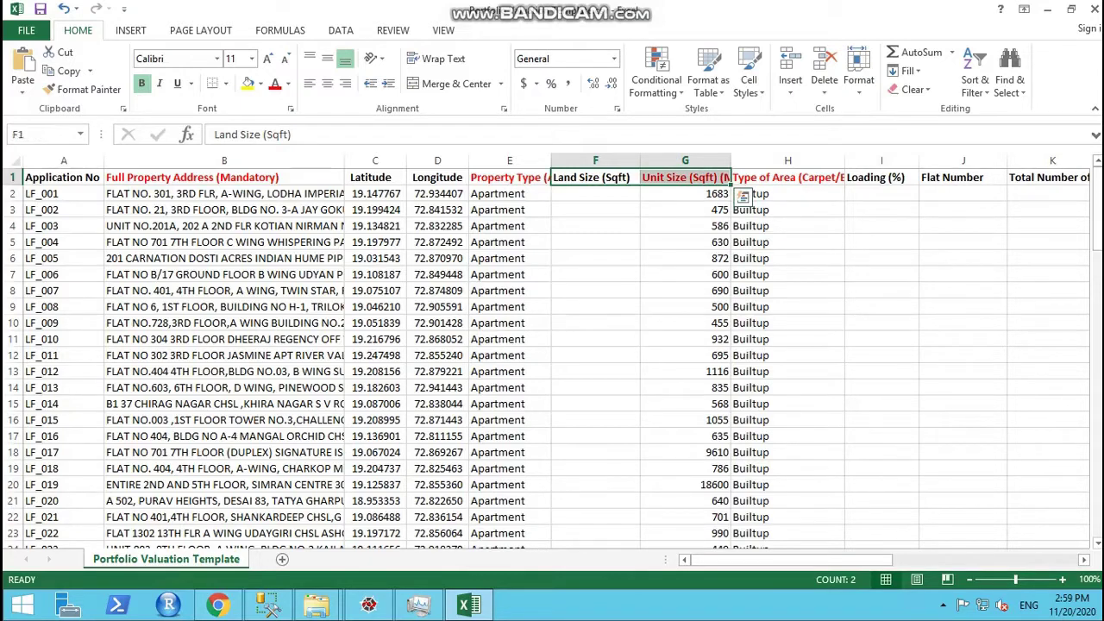
key(Left)
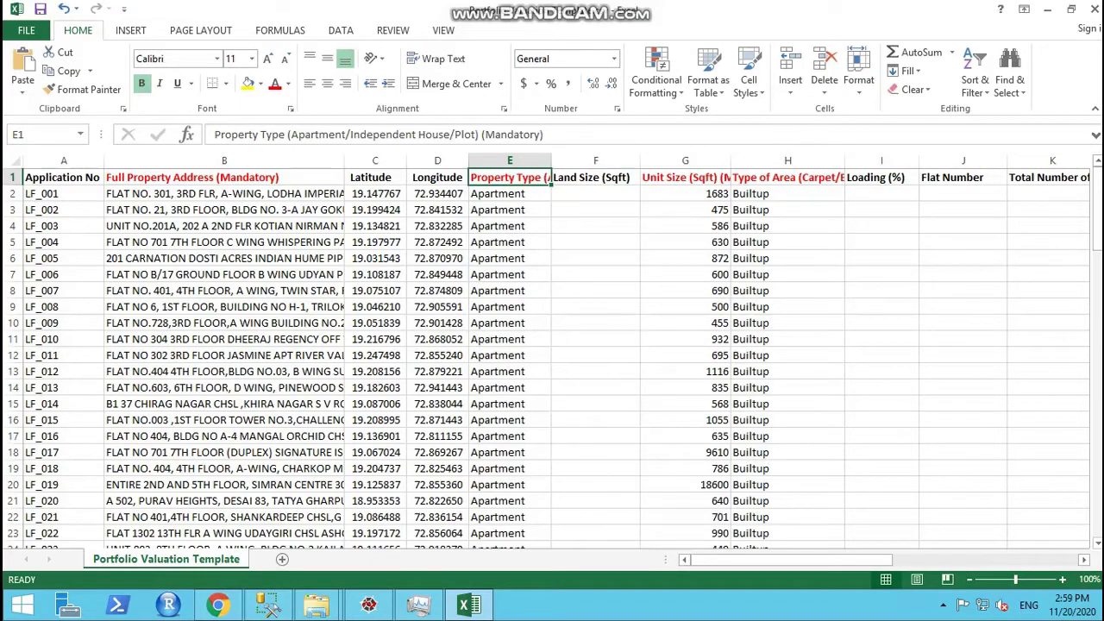
click(595, 177)
key(shift+Down)
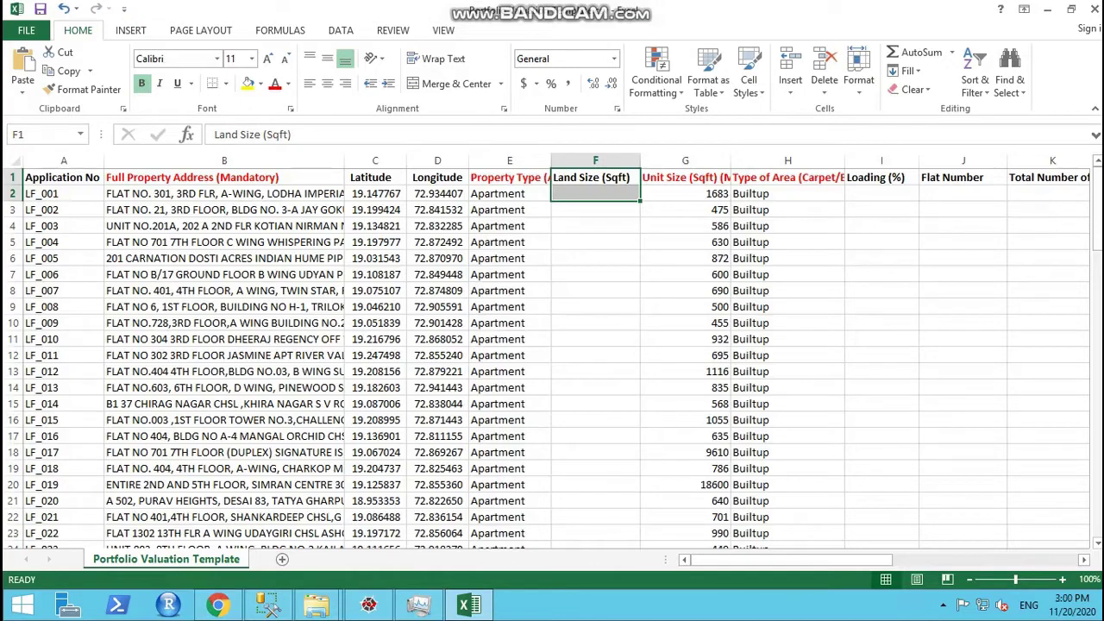
Step through the headers from Longitude to Loading (%), Flat Number, Total Number of floors and Floor of the Unit
click(509, 177)
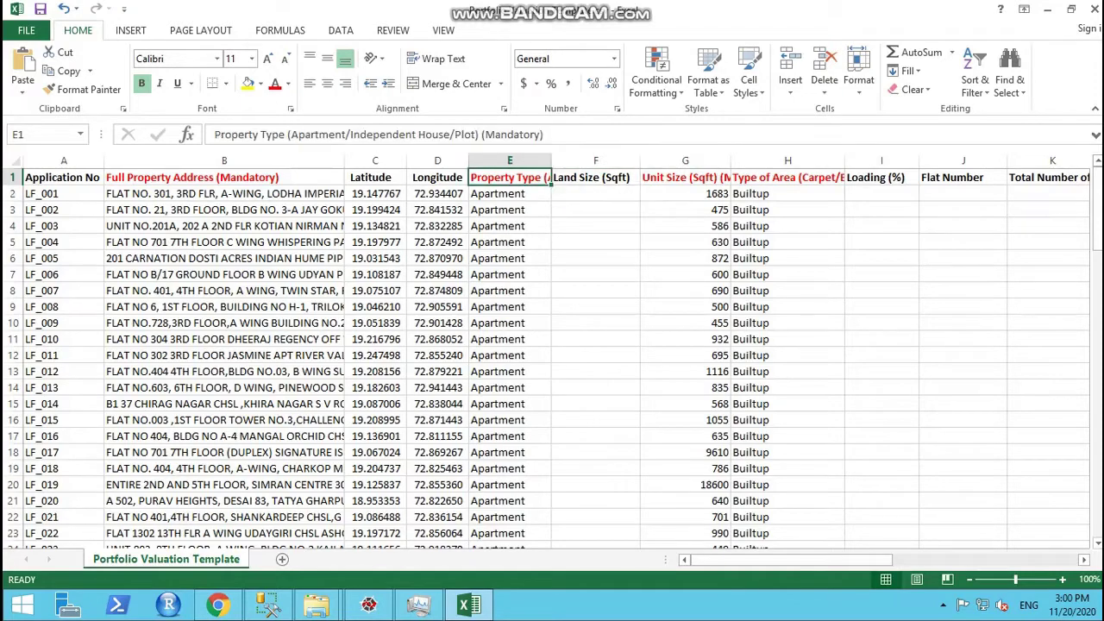
click(438, 177)
click(595, 177)
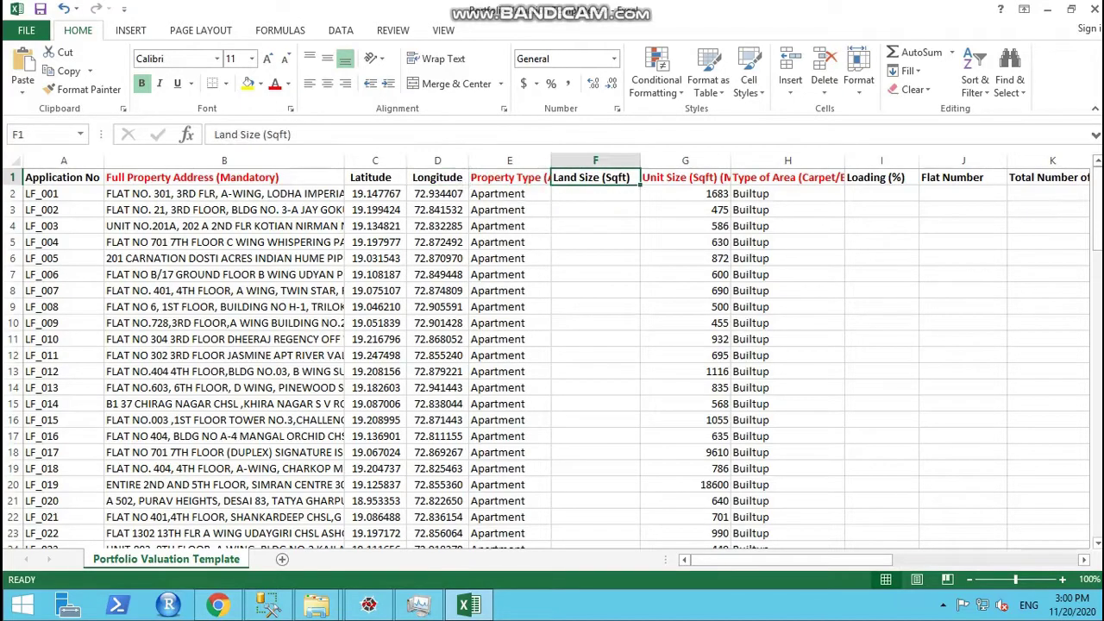
key(Left)
key(Left)
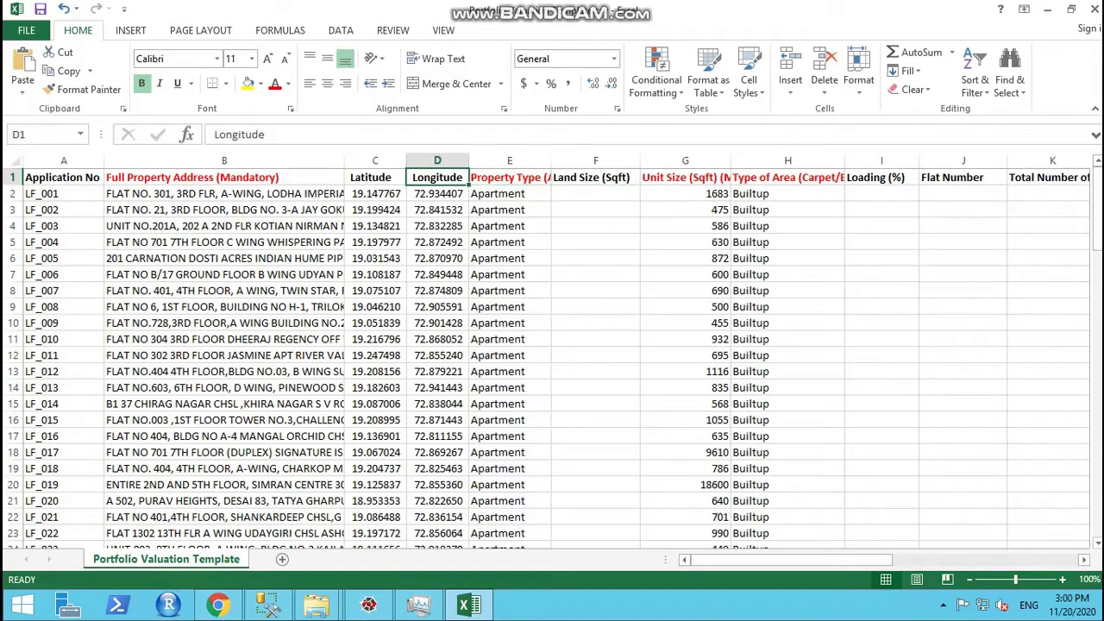
key(Left)
key(Left)
key(Left)
key(Right)
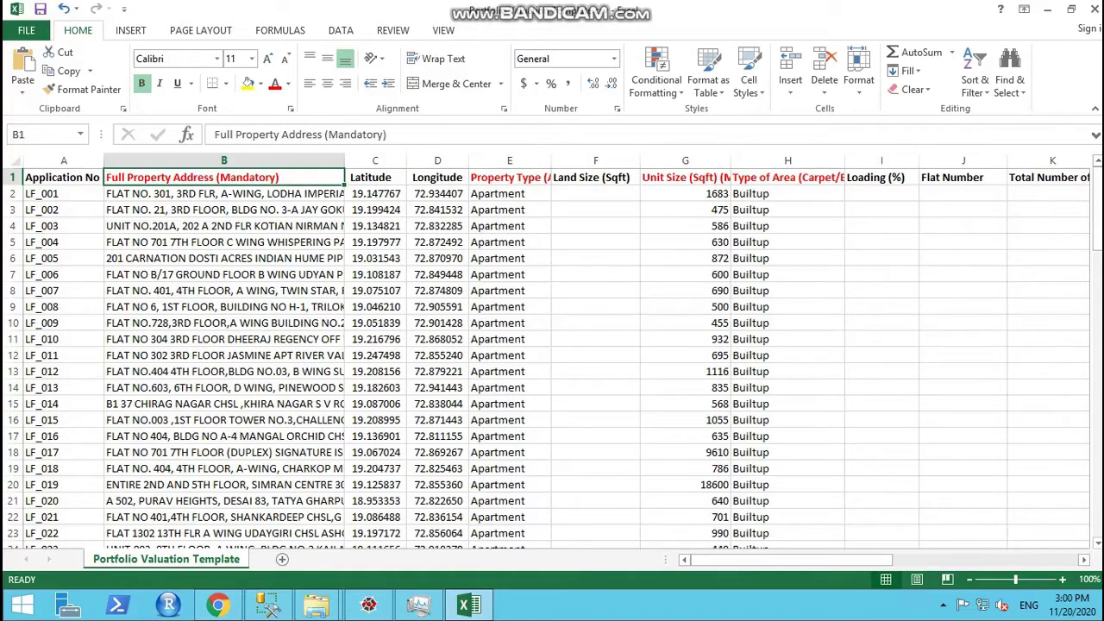
key(Right)
key(Right)
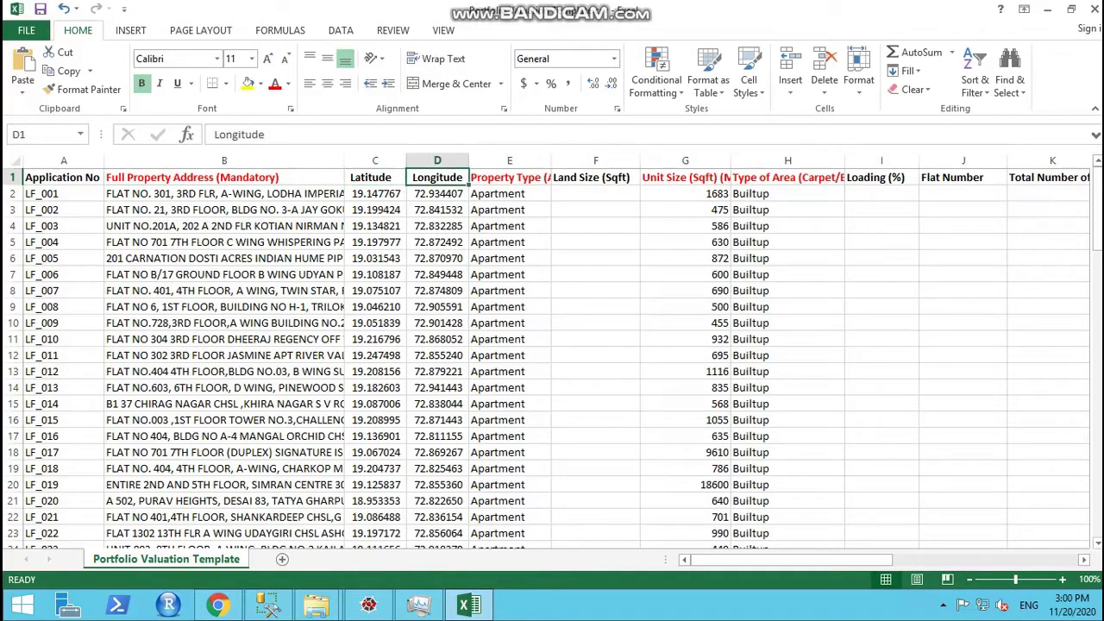
key(Right)
key(Right)
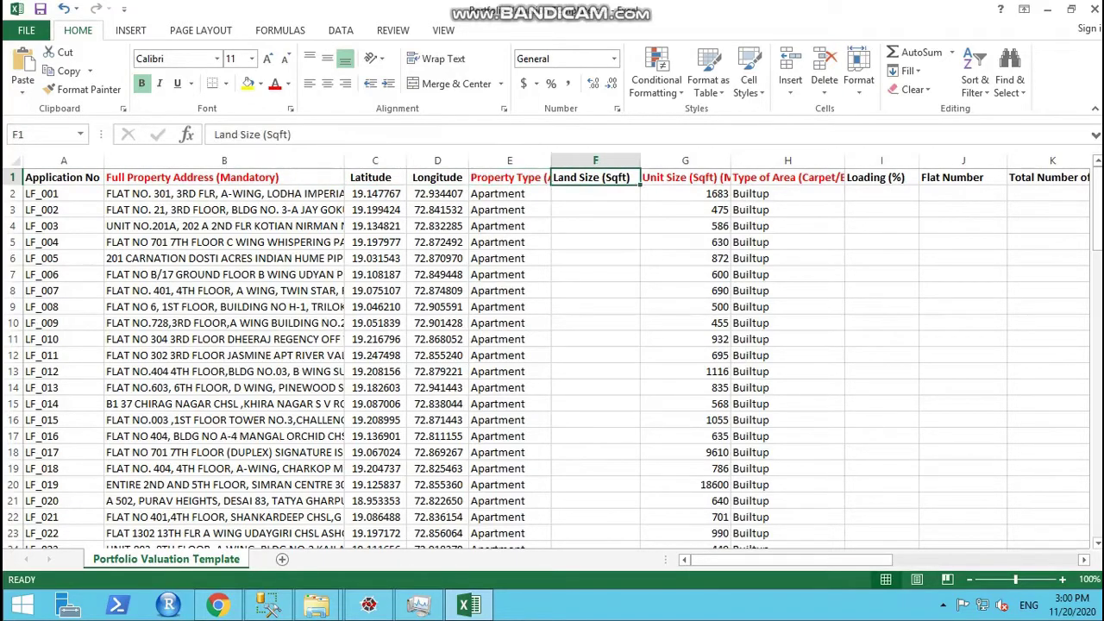
key(Right)
key(Right)
key(Right)
key(Right)
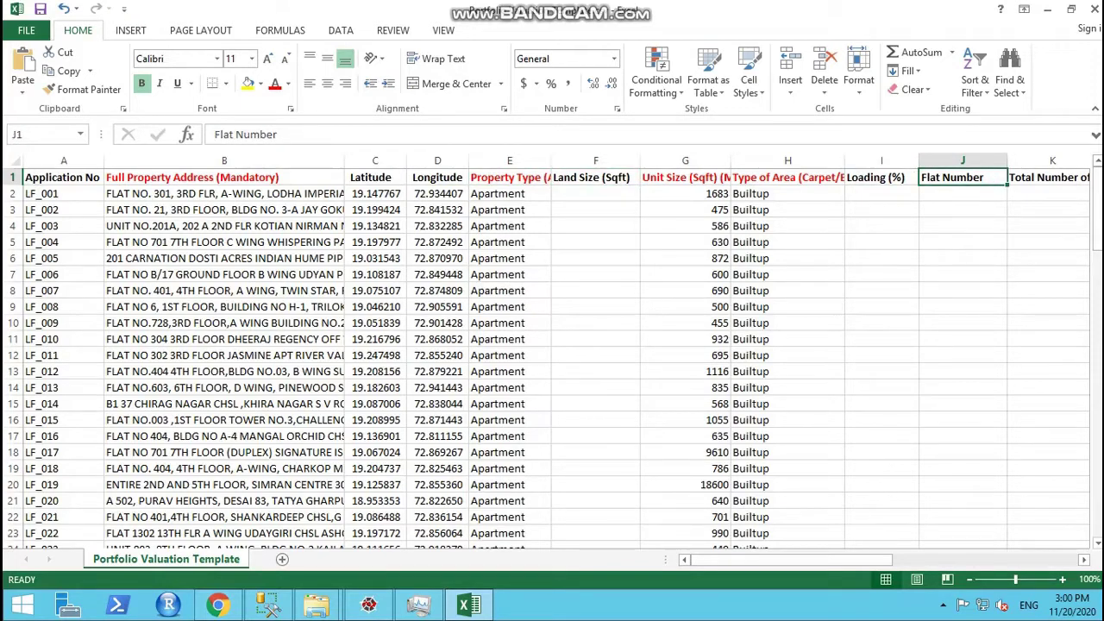
key(Left)
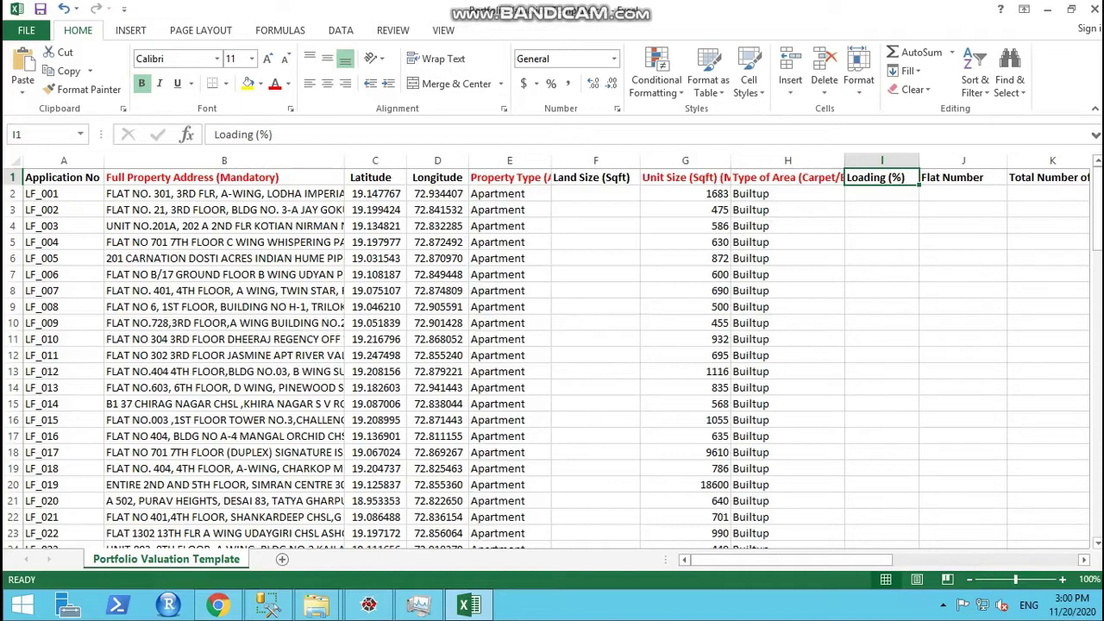
key(Right)
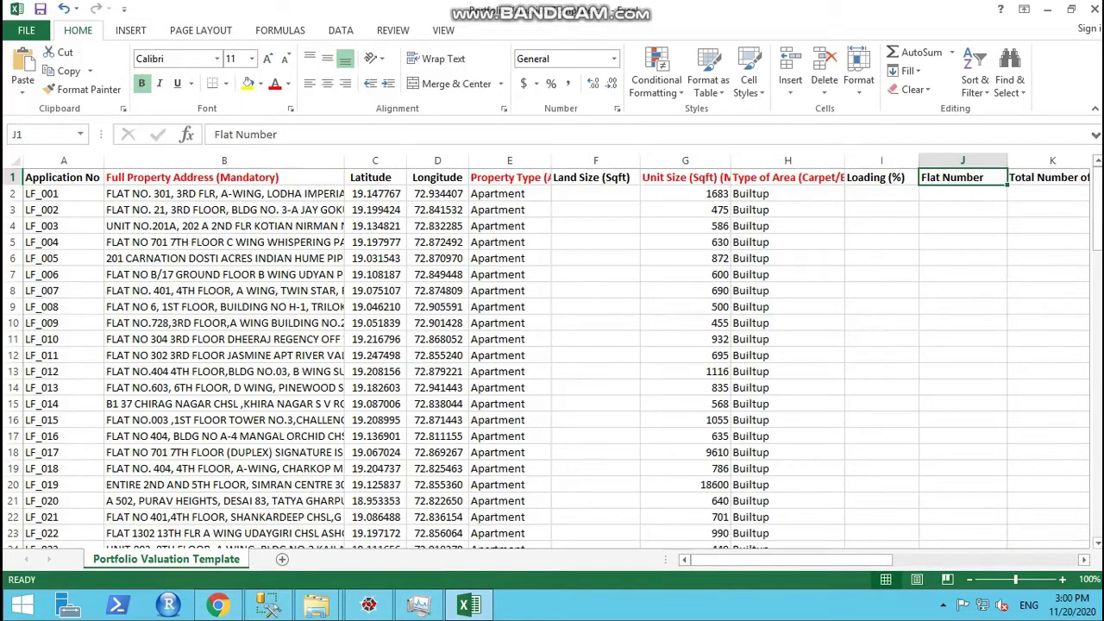
key(Right)
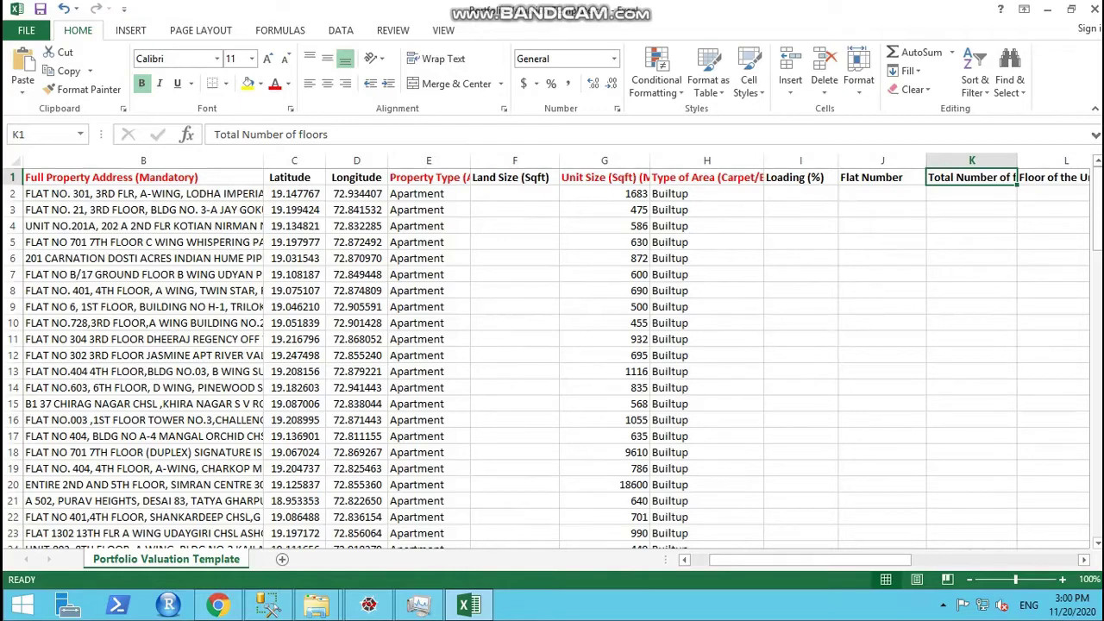
key(Right)
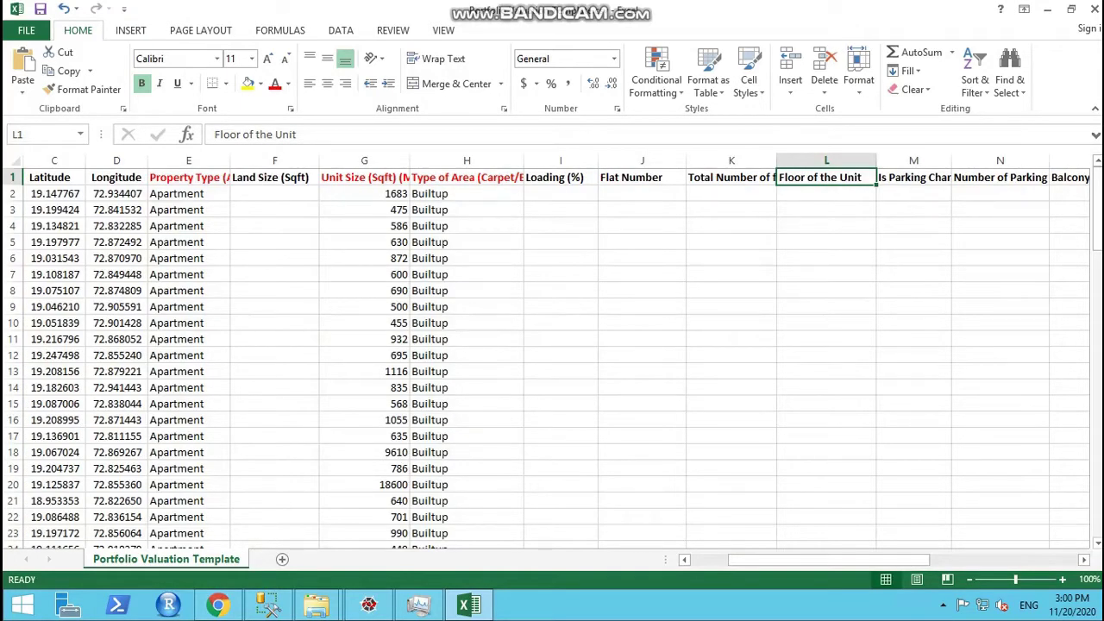
Read the parking, Balcony/Terrace Size, Additional PLC, Property Status, Property Age and Possession headers
key(Right)
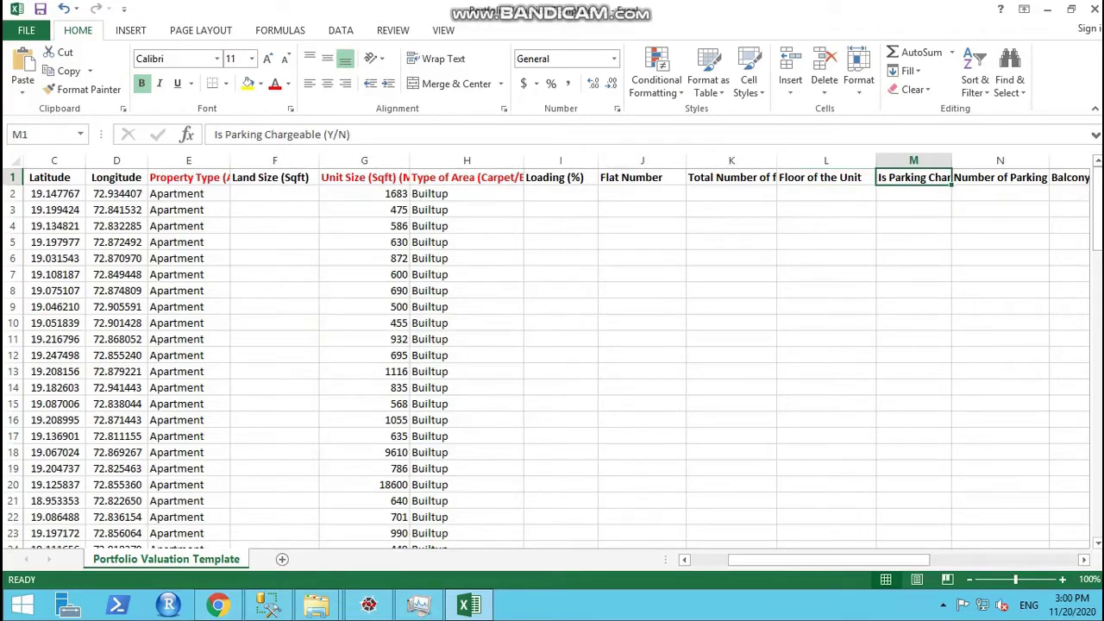
key(Right)
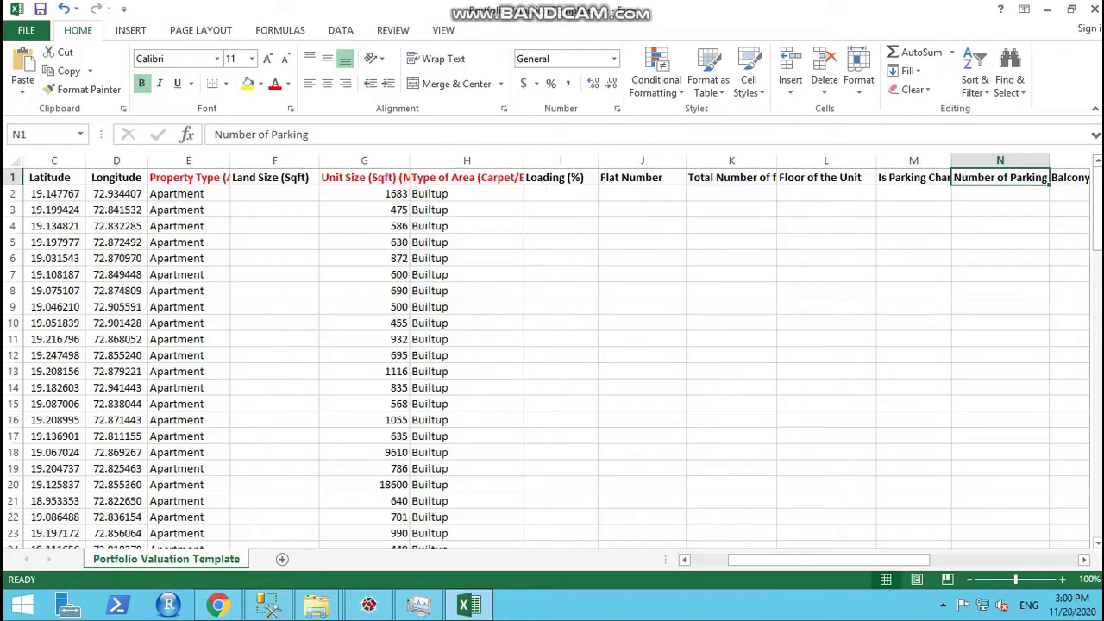
key(Right)
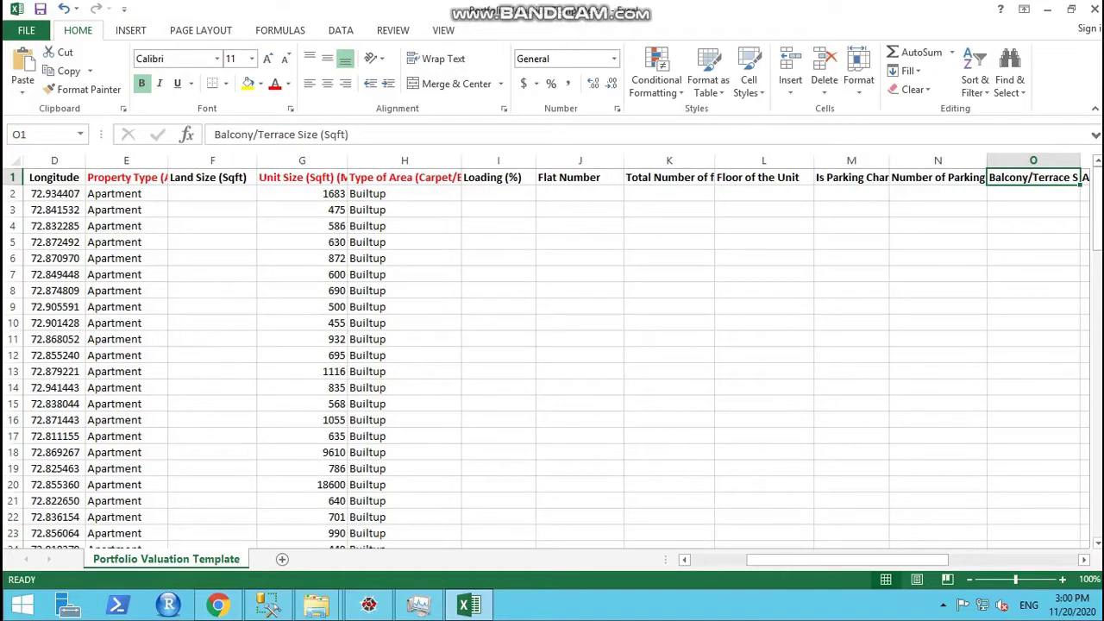
key(Right)
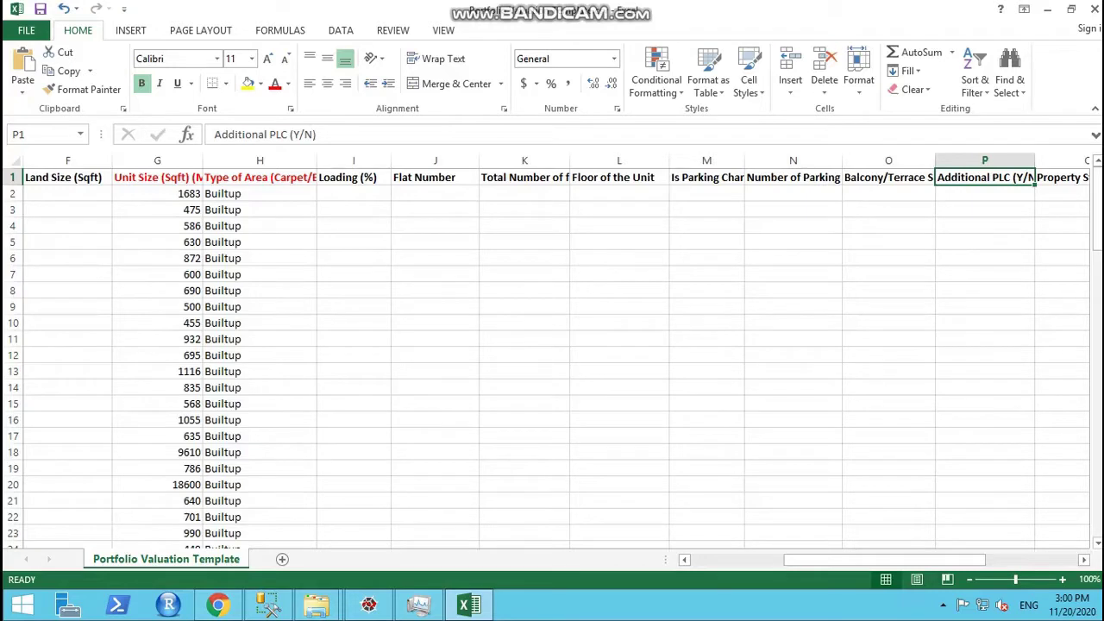
key(Right)
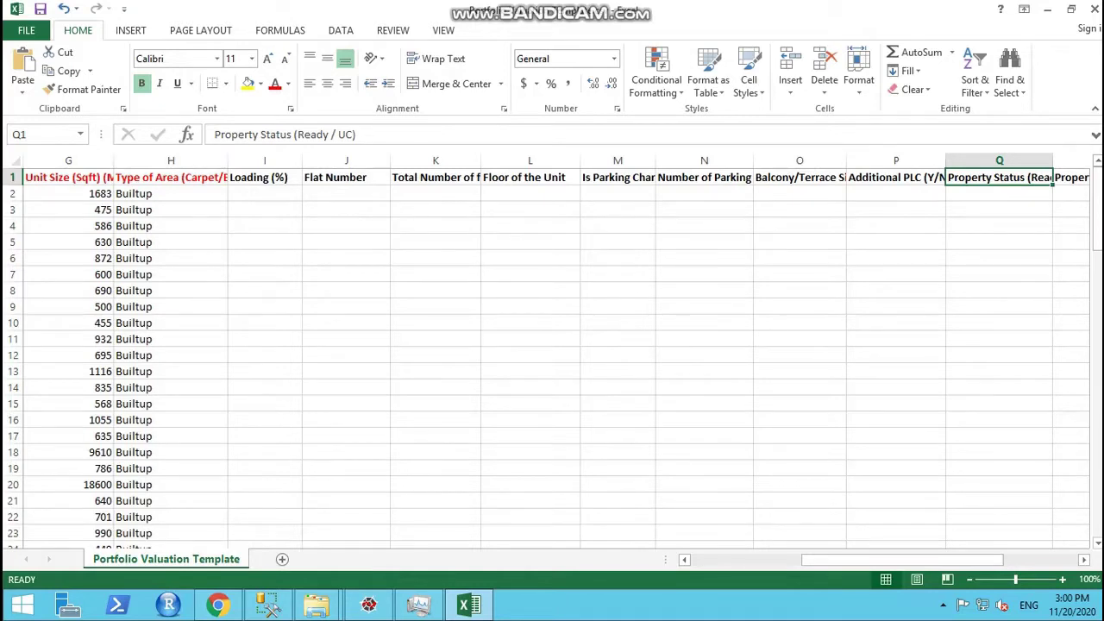
key(Right)
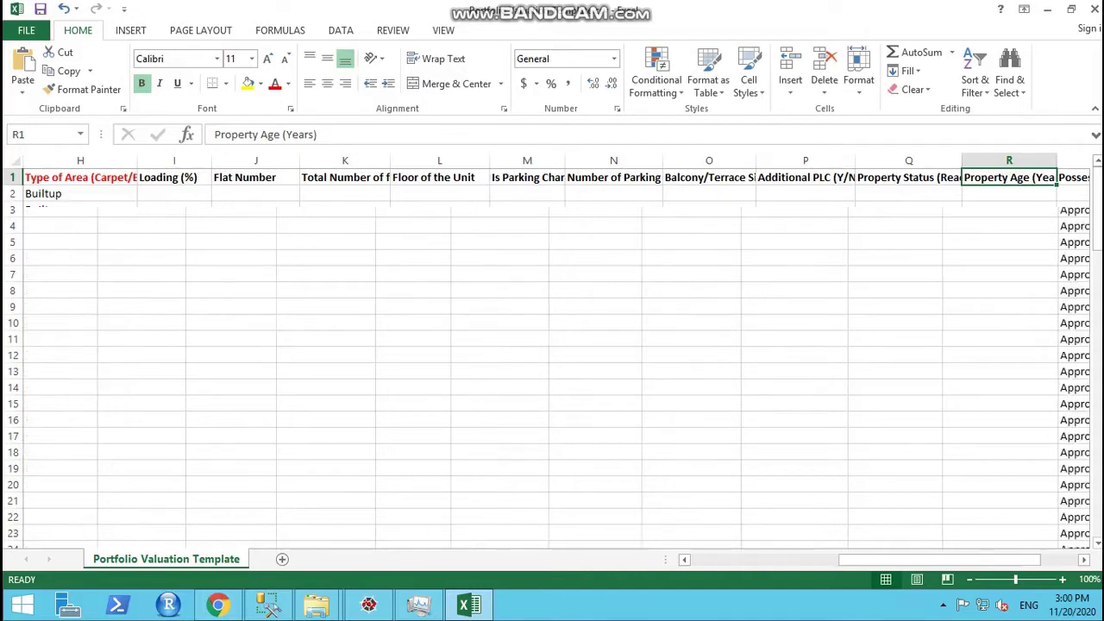
key(Right)
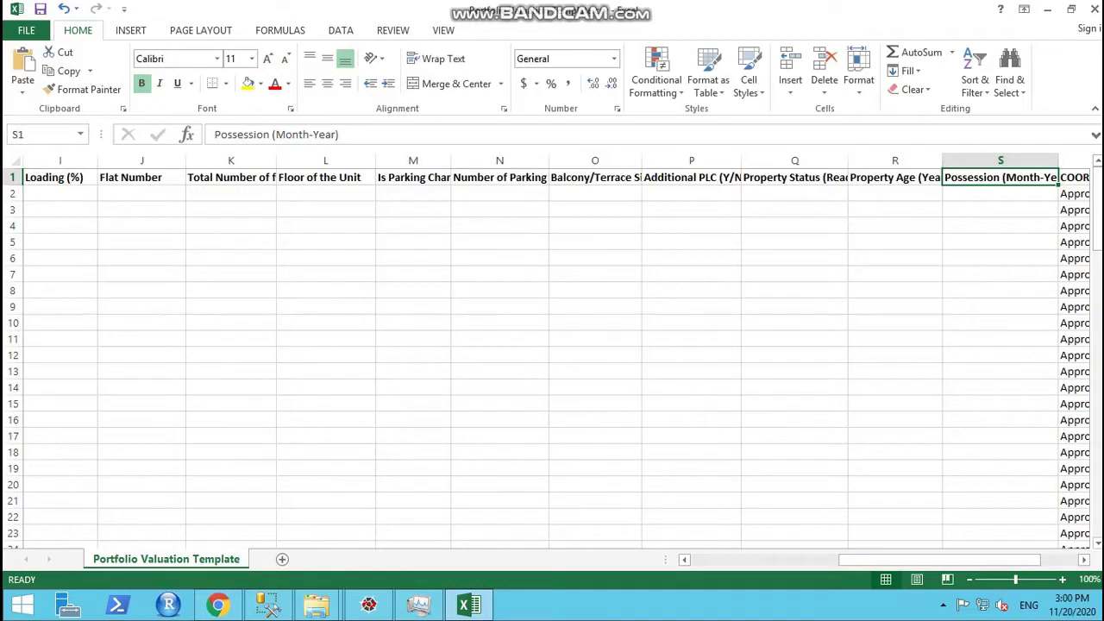
Check the COORDINATE_ACCURACY column and select the header row from column A to S
key(Right)
key(shift+Right)
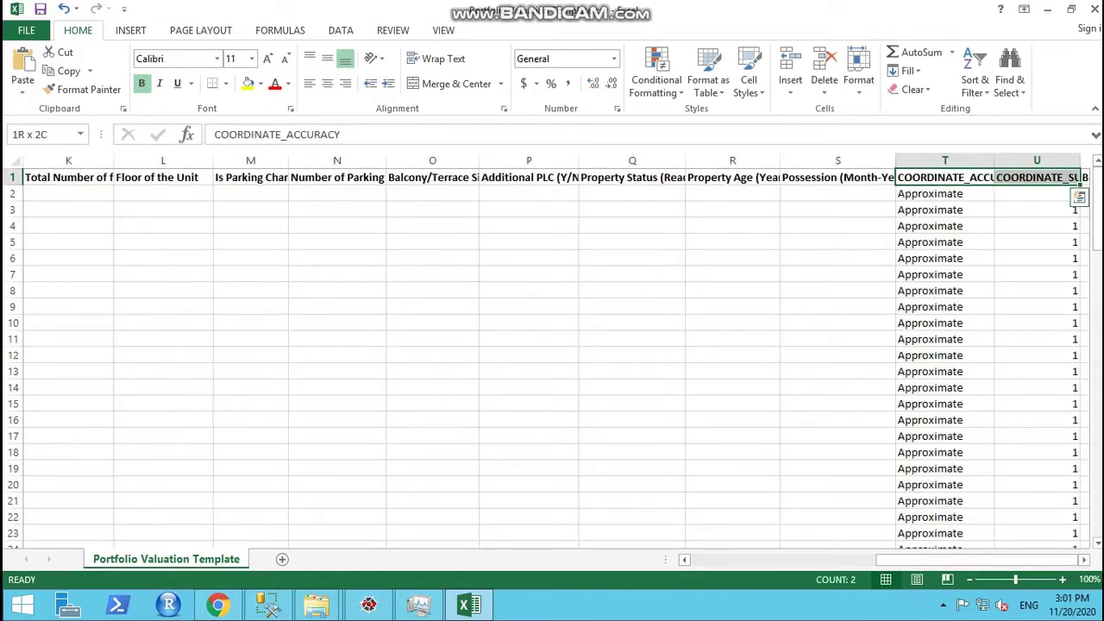
key(shift+Down)
key(shift+Down)
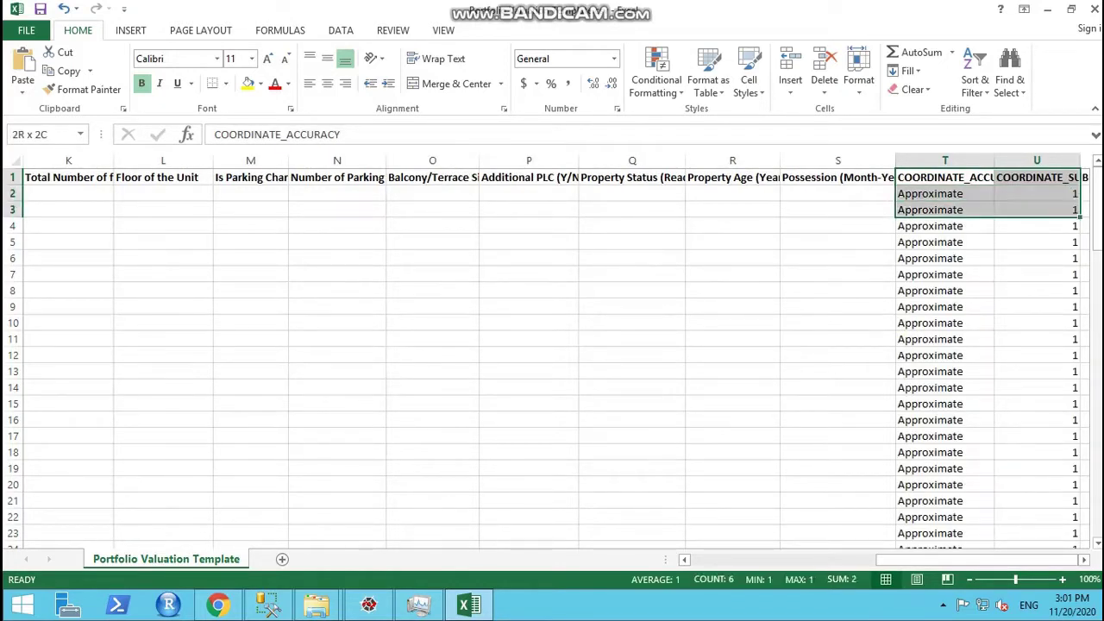
click(945, 177)
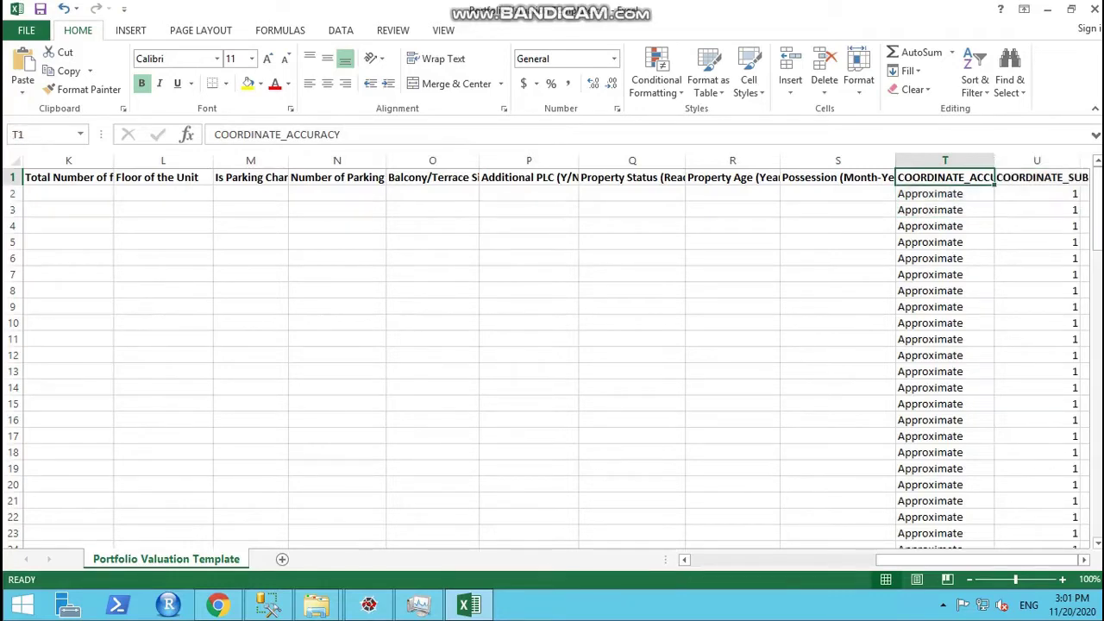
click(838, 177)
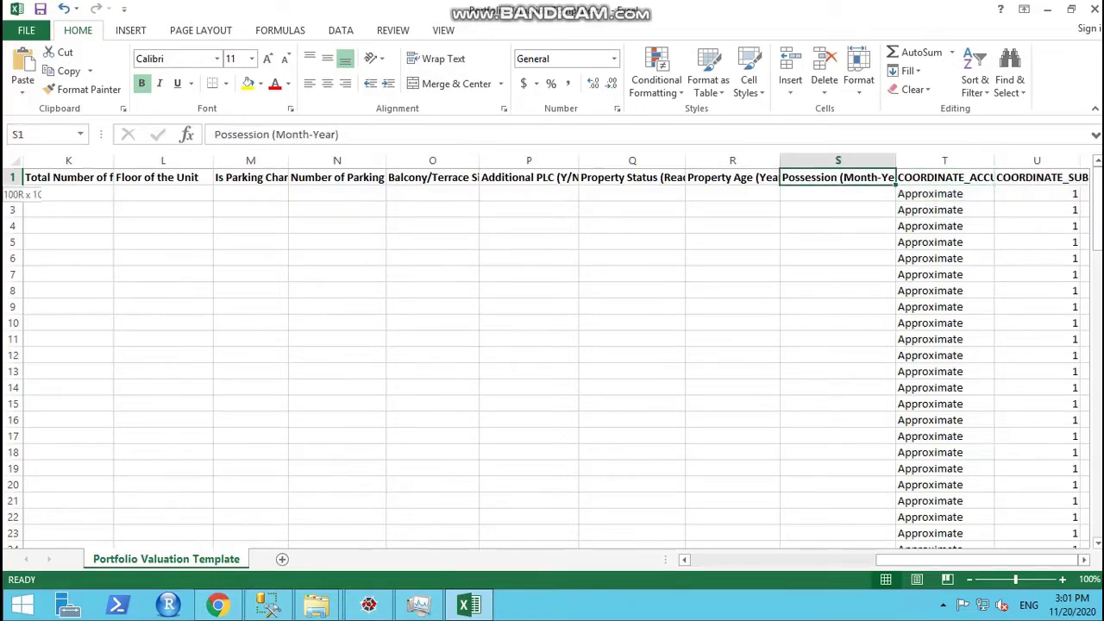
drag(837, 177, 17, 176)
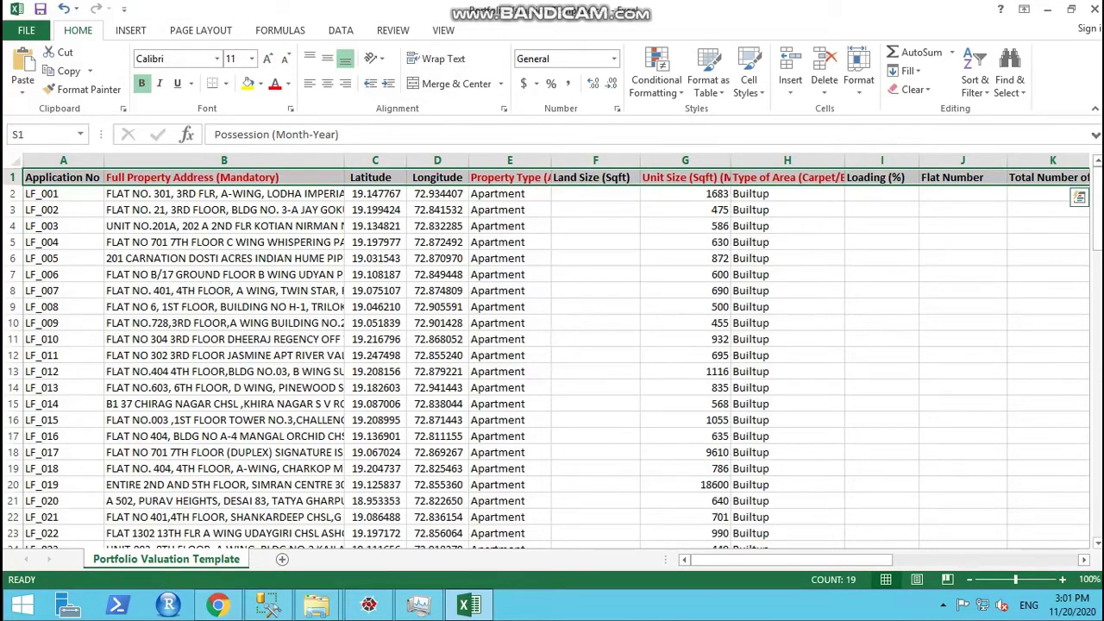
click(63, 177)
Revisit the Unit Size, Loading (%), floor count, Floor of the Unit and parking headers
click(685, 176)
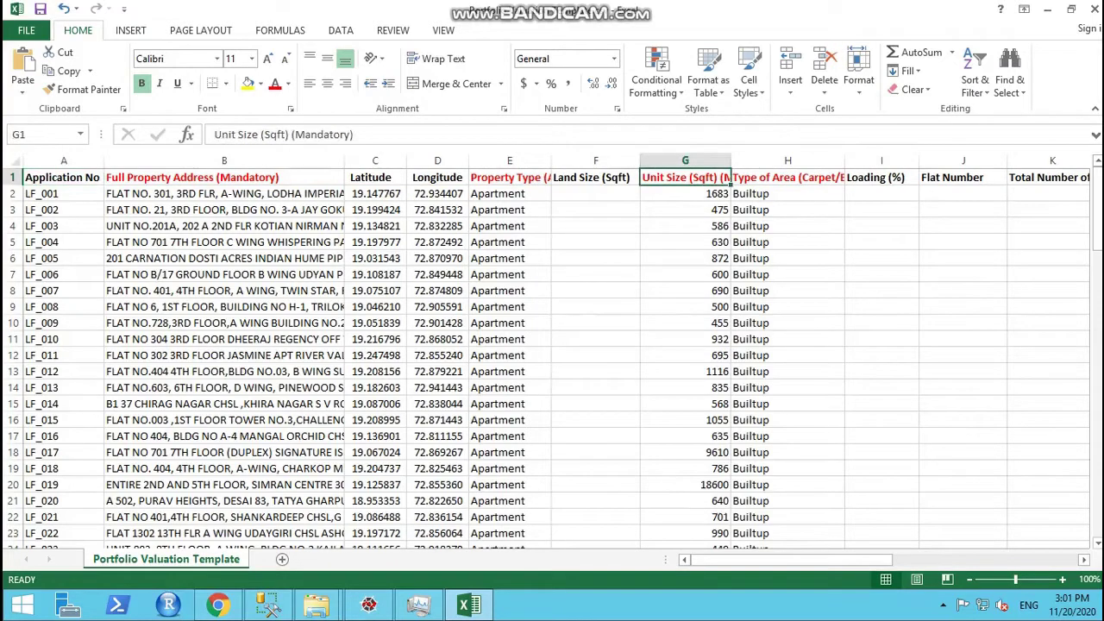
click(875, 176)
click(1050, 177)
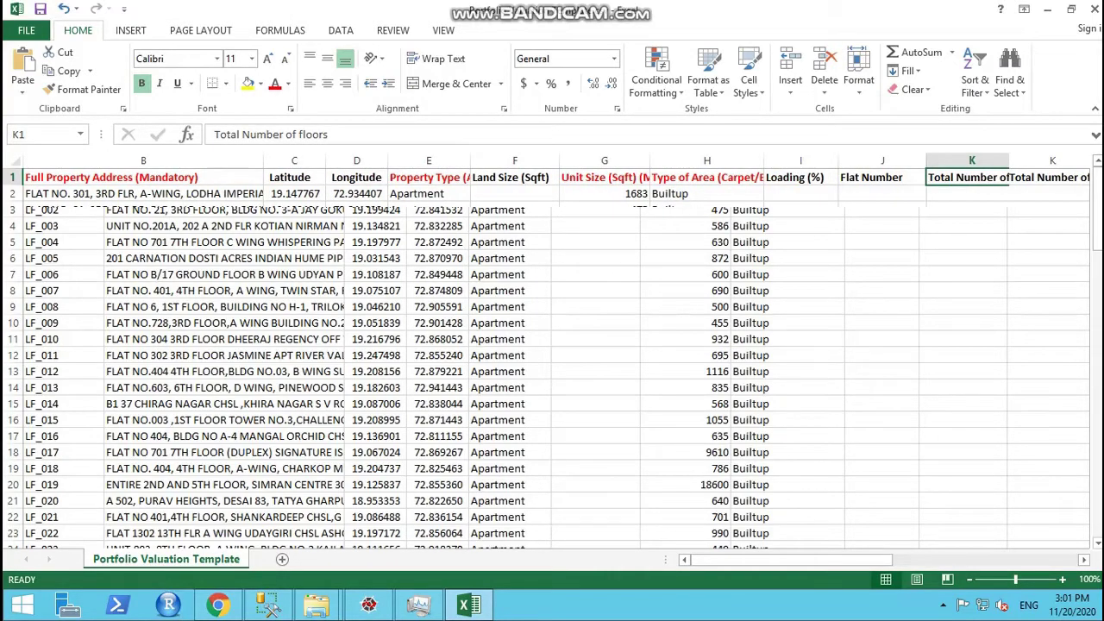
click(1050, 177)
click(913, 177)
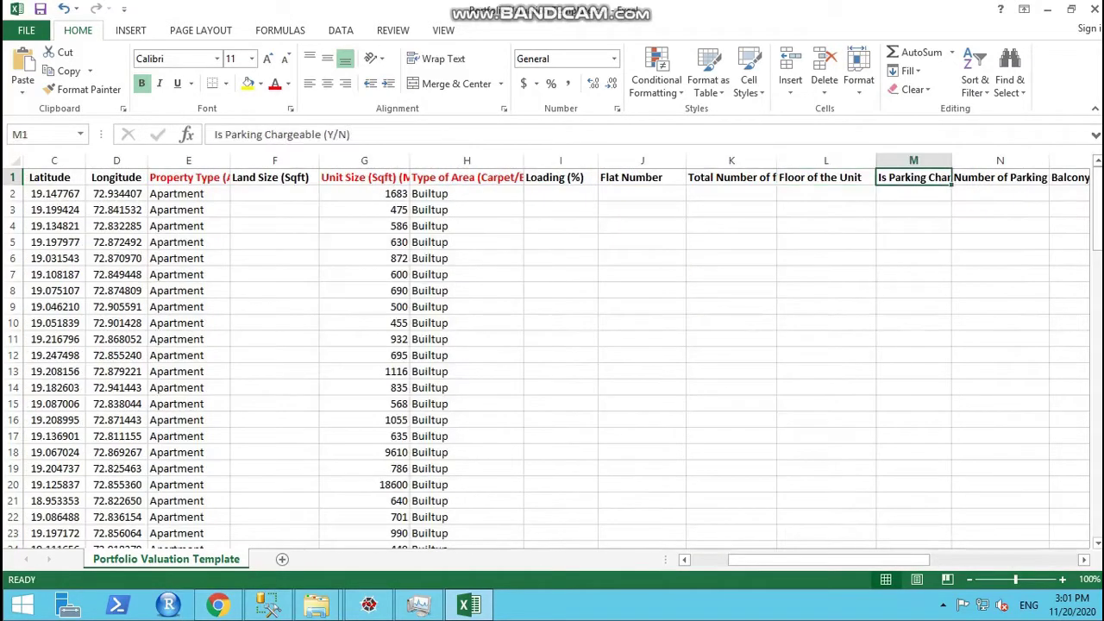
click(1000, 177)
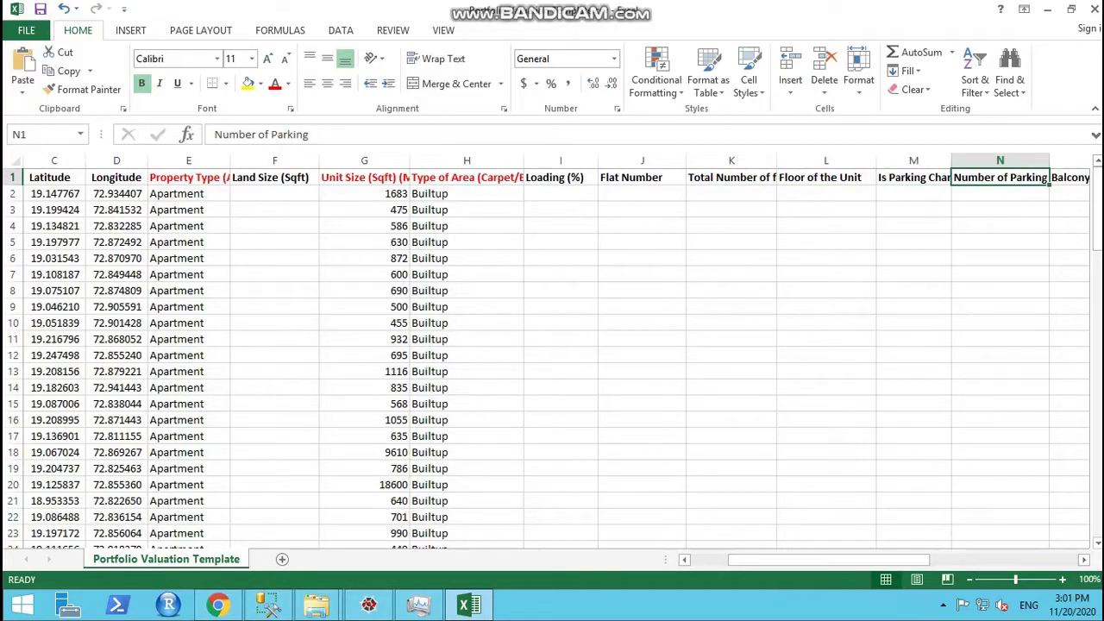
Recheck the floor and parking headers, then read Balcony/Terrace Size and Additional PLC (Y/N)
click(914, 176)
click(827, 176)
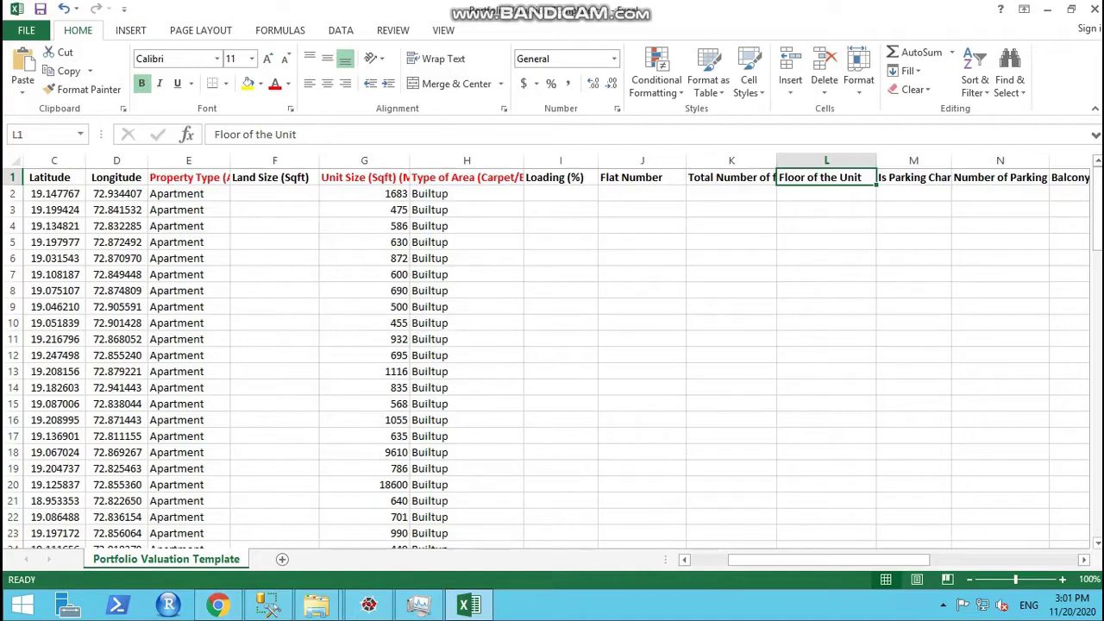
click(731, 176)
click(826, 177)
click(914, 177)
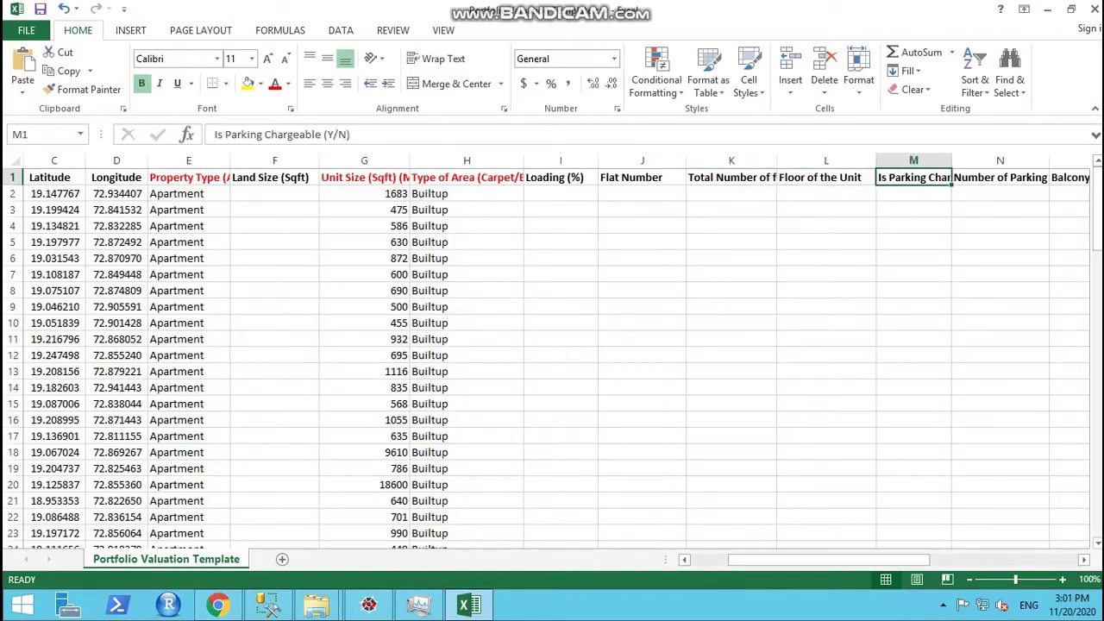
click(1000, 177)
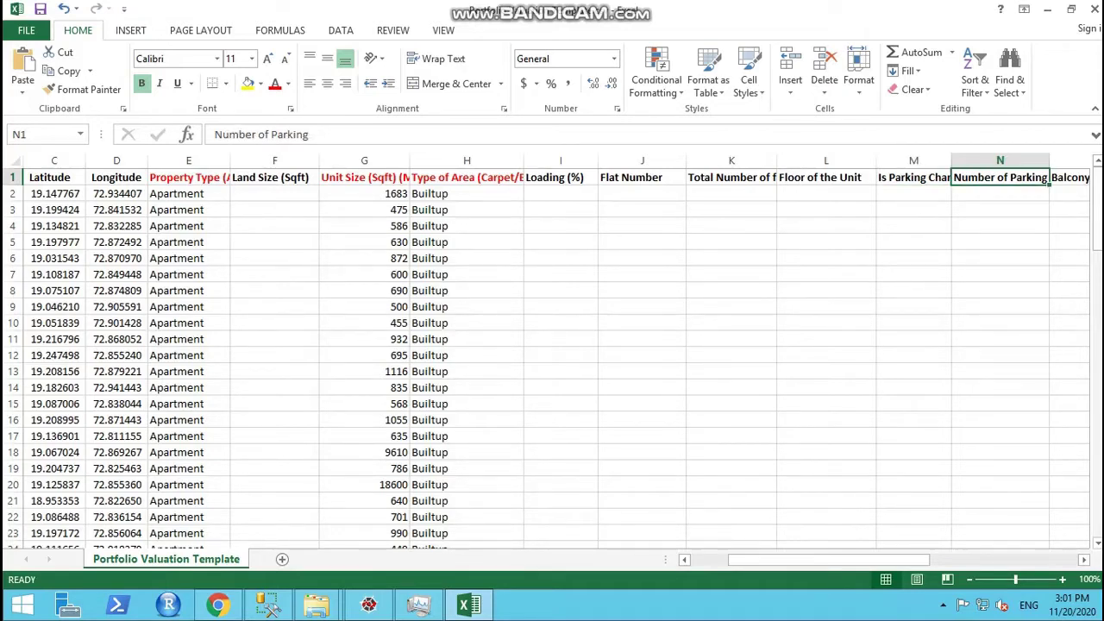
click(1070, 177)
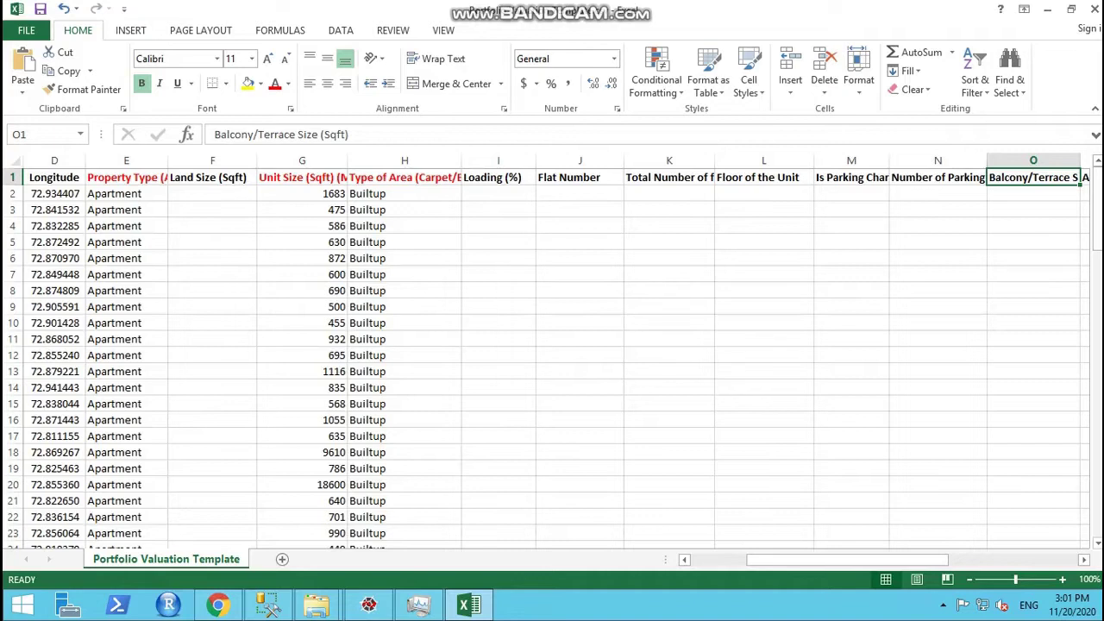
click(1087, 176)
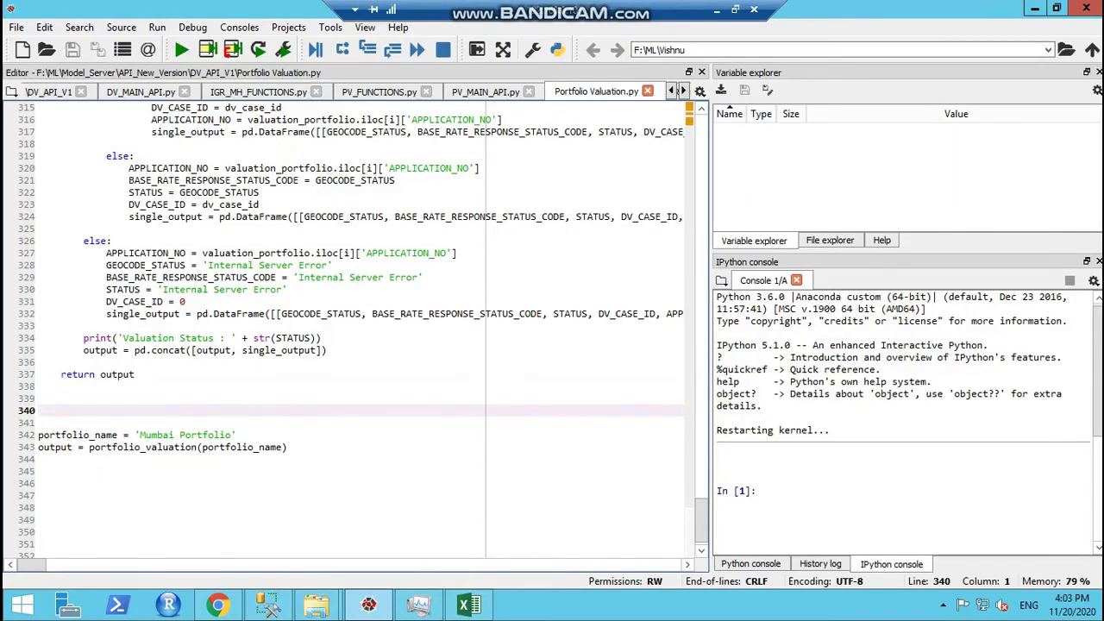
drag(701, 520, 701, 184)
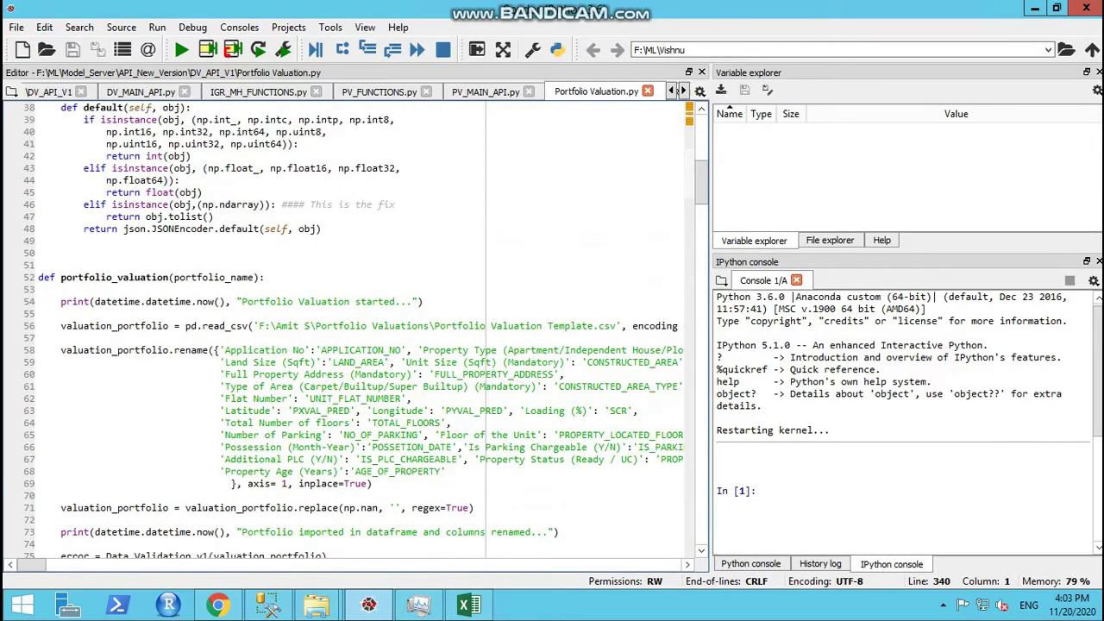
click(468, 604)
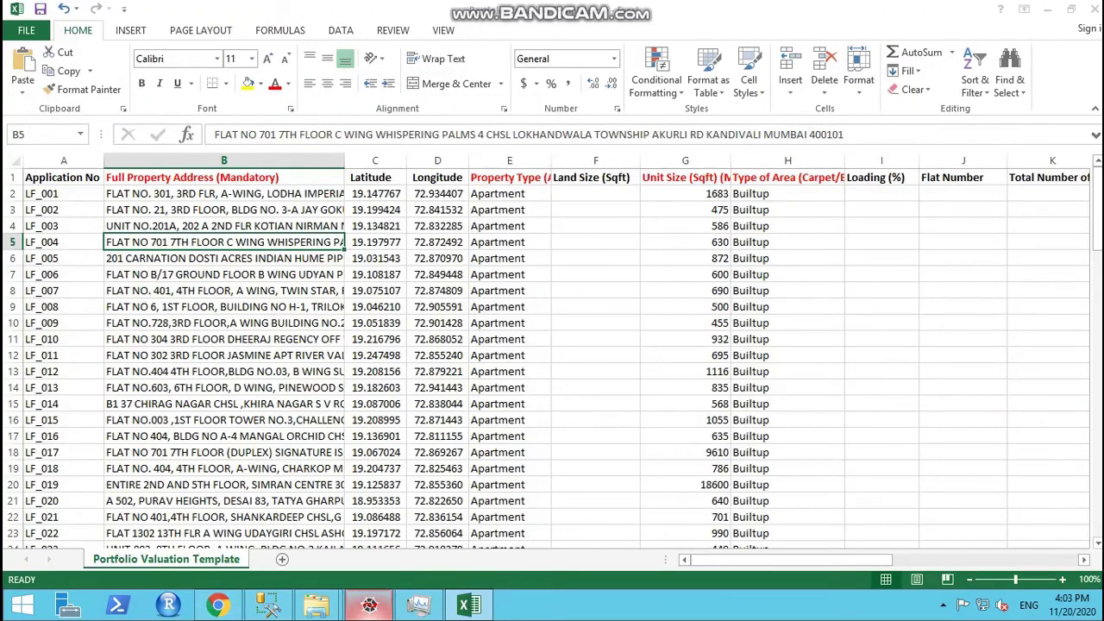
key(alt+Tab)
drag(259, 326, 617, 326)
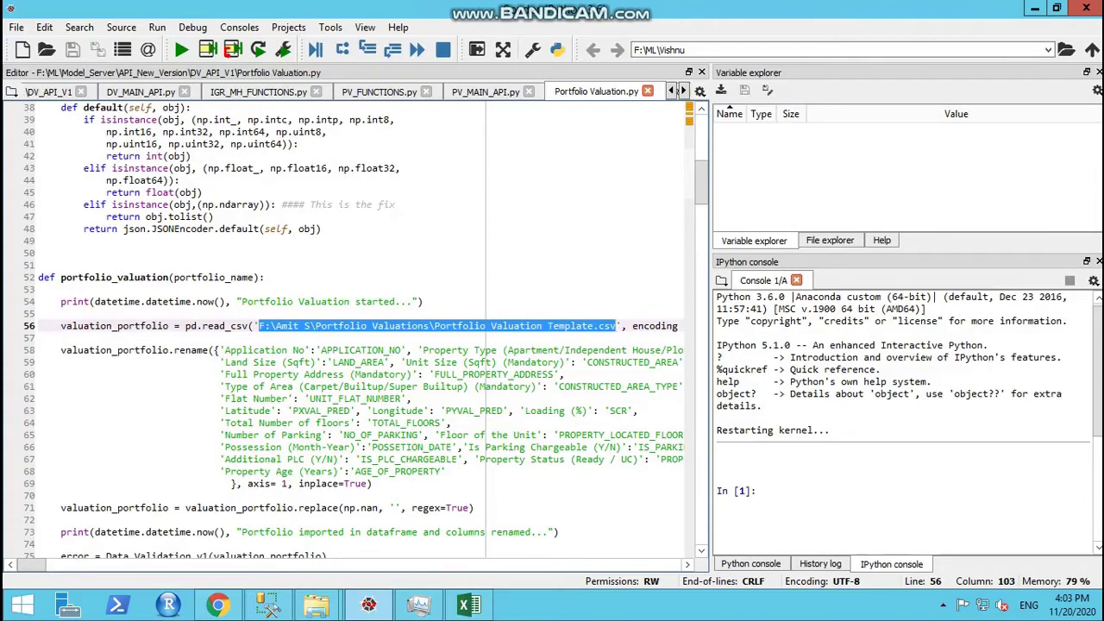
click(449, 301)
scroll(362, 327, down, 20)
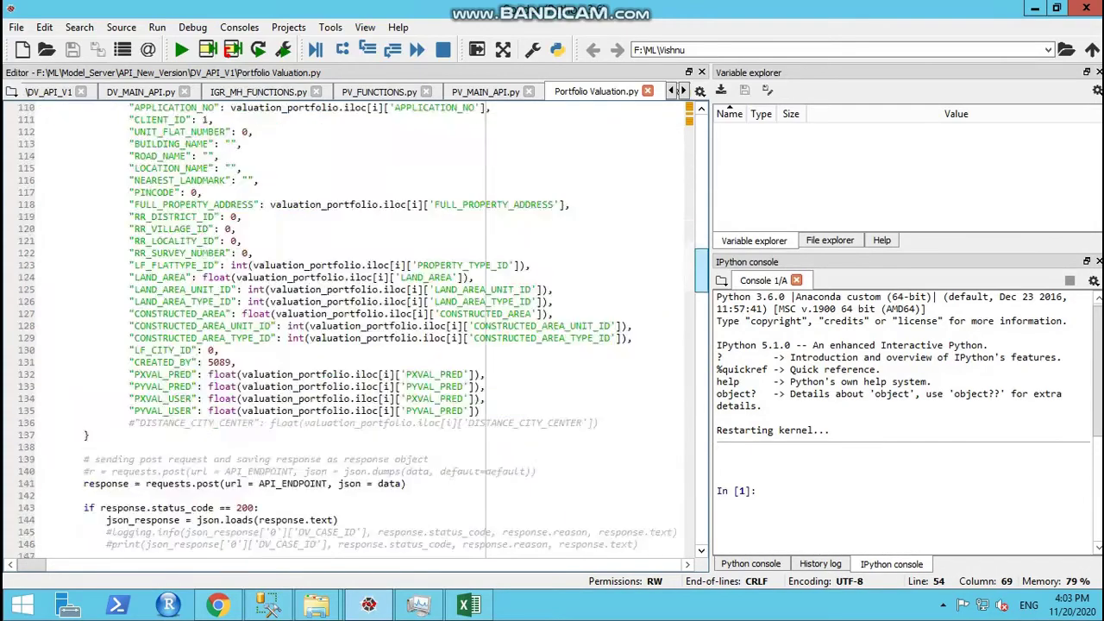
scroll(362, 328, down, 20)
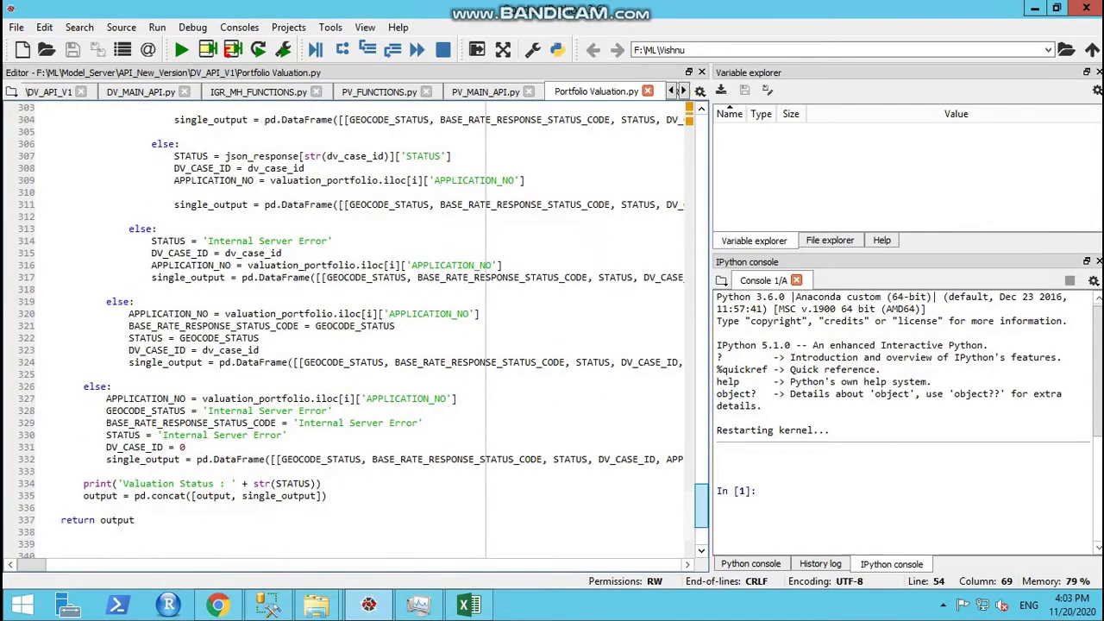
scroll(362, 328, down, 4)
click(38, 447)
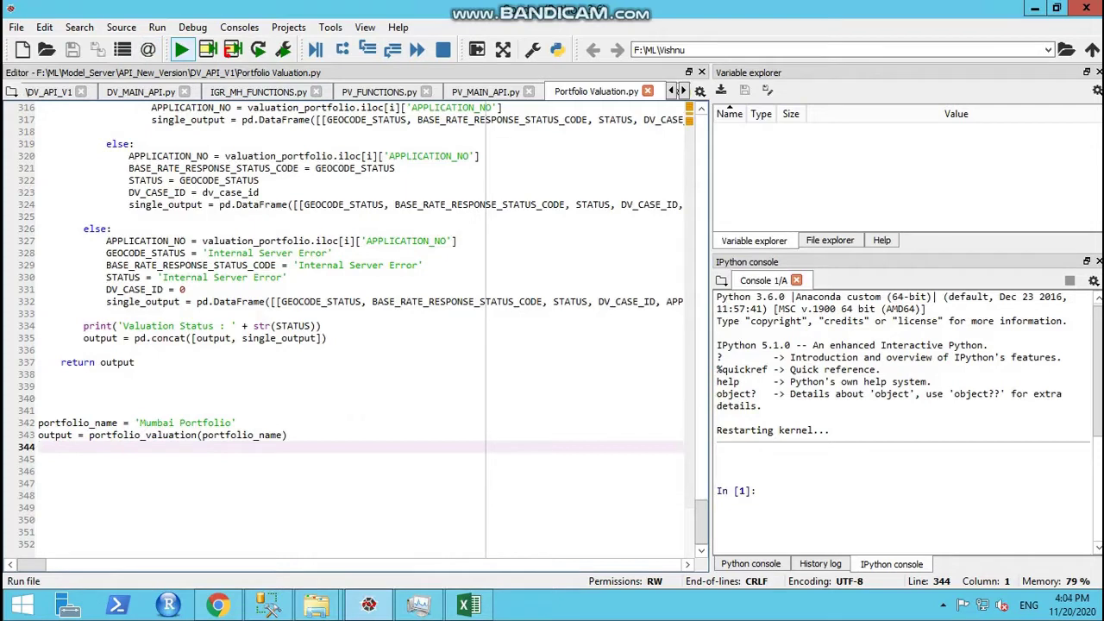
Run the valuation script and review the console log, including LF_003's case 64266 with status OK
click(182, 51)
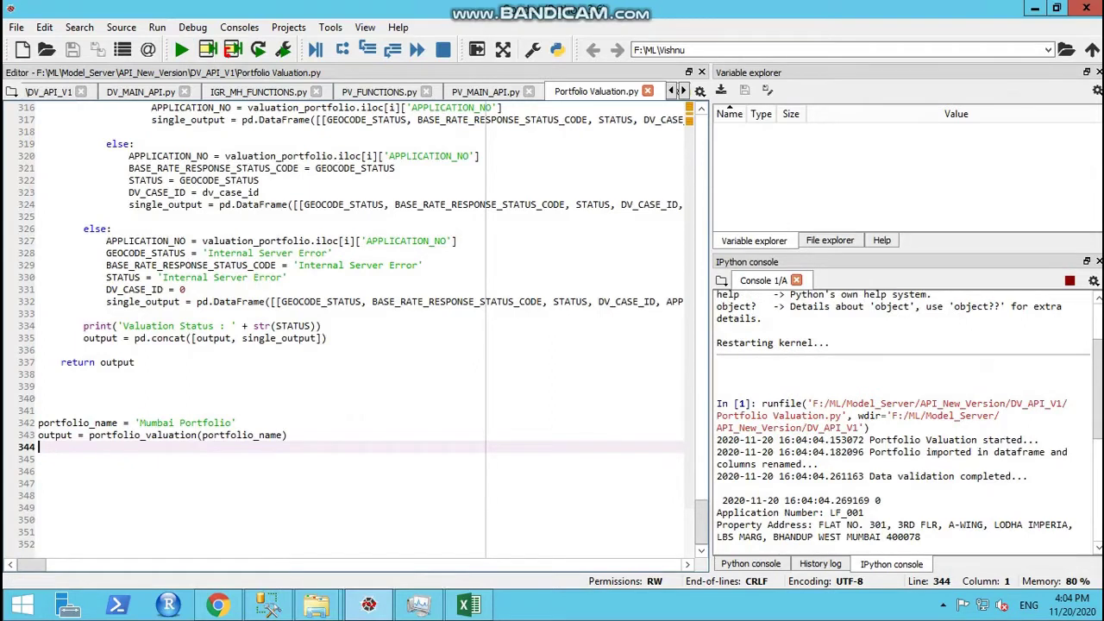
drag(870, 452, 1035, 452)
drag(870, 476, 1018, 476)
drag(894, 525, 839, 548)
drag(897, 512, 903, 512)
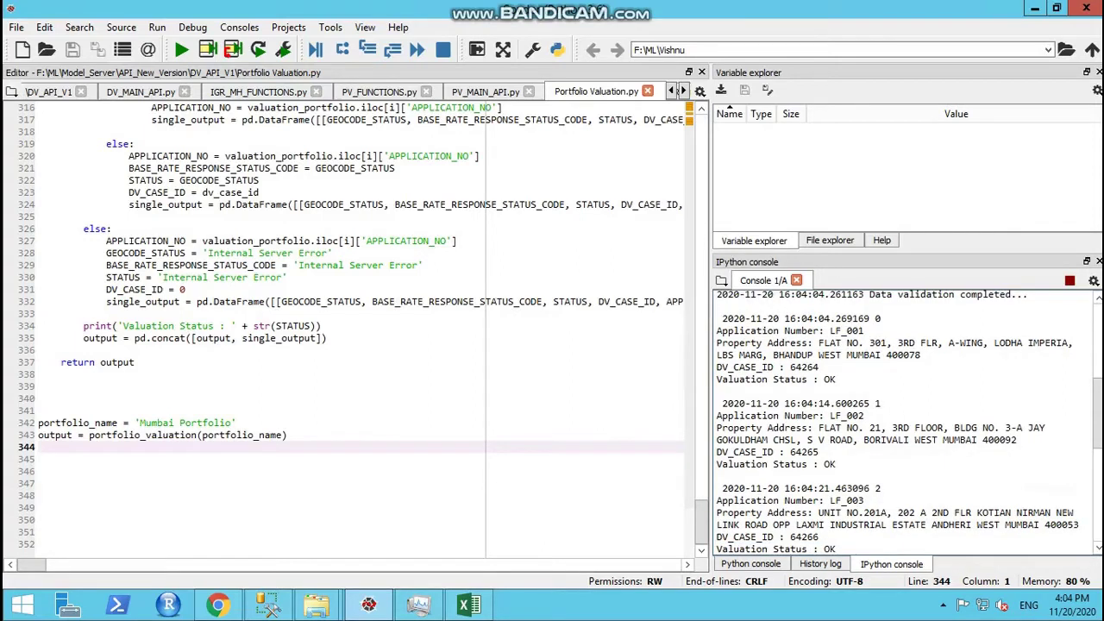
double_click(804, 464)
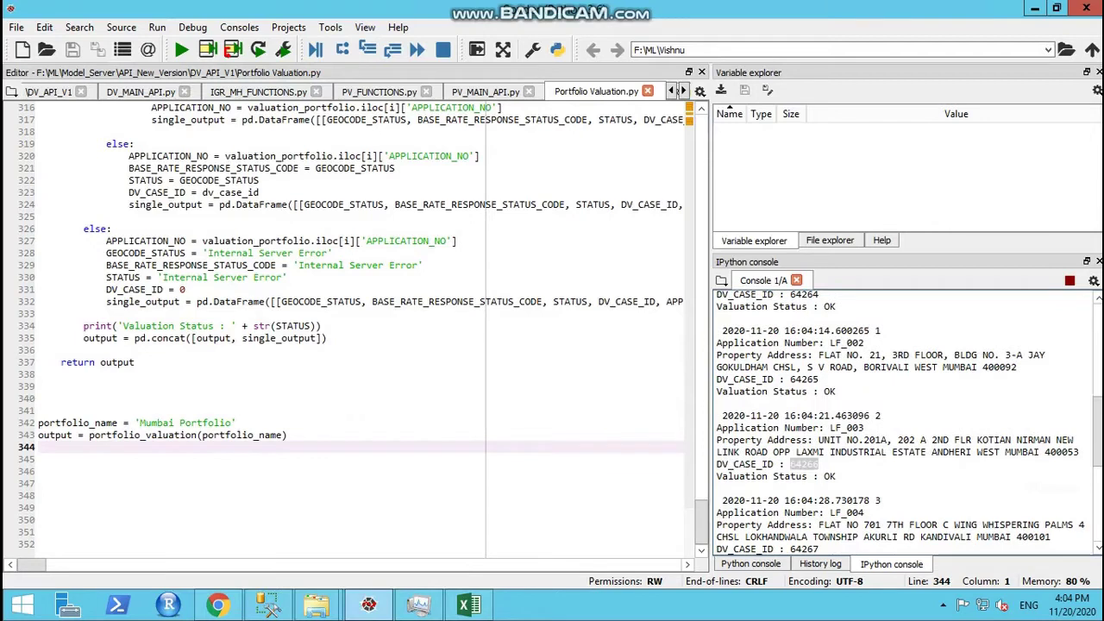
double_click(829, 476)
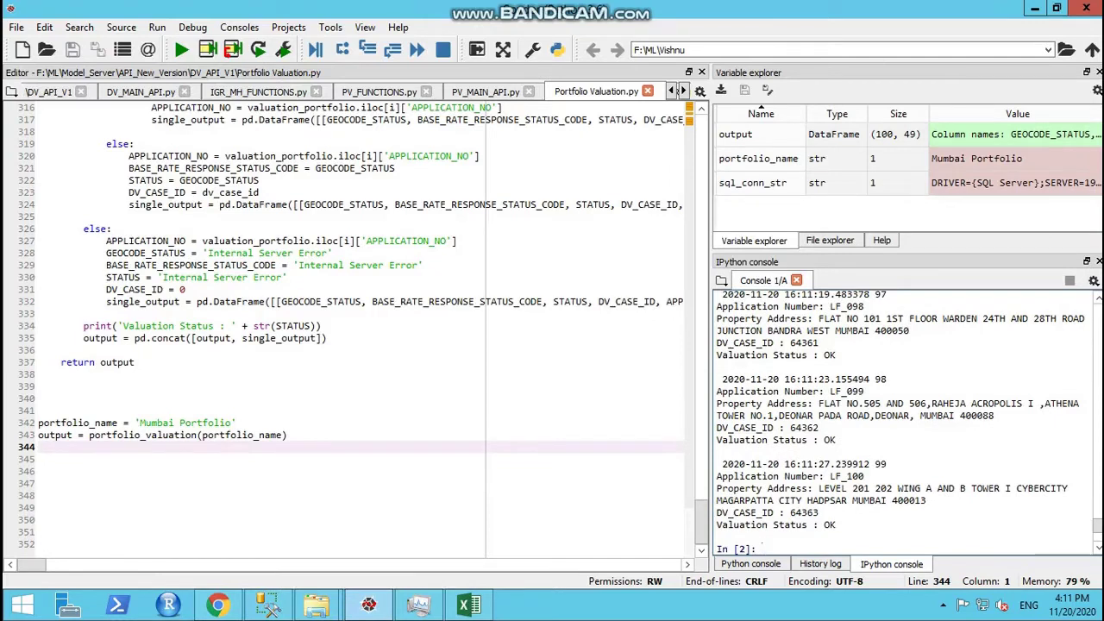
Copy the 'output' DataFrame from the Variable explorer and bring up Excel
right_click(770, 137)
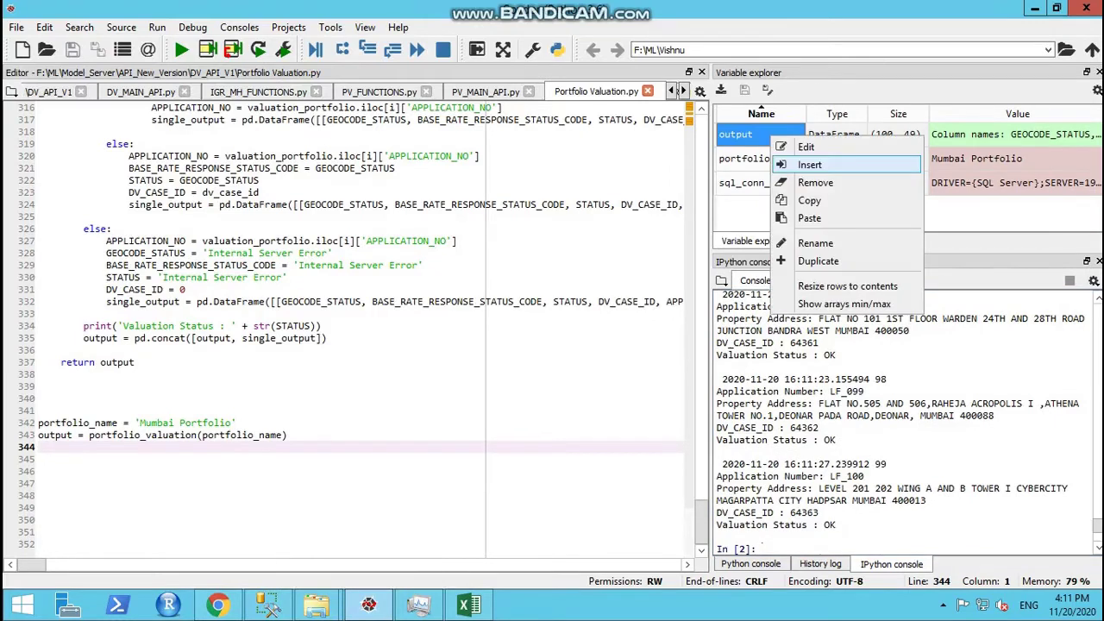
key(Escape)
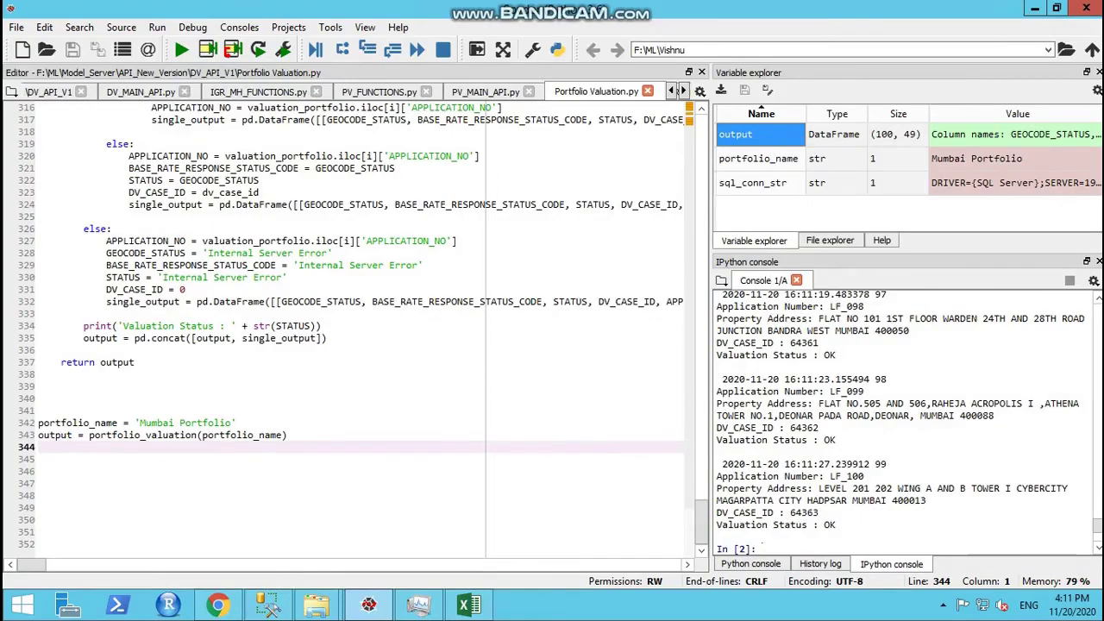
key(alt+Tab)
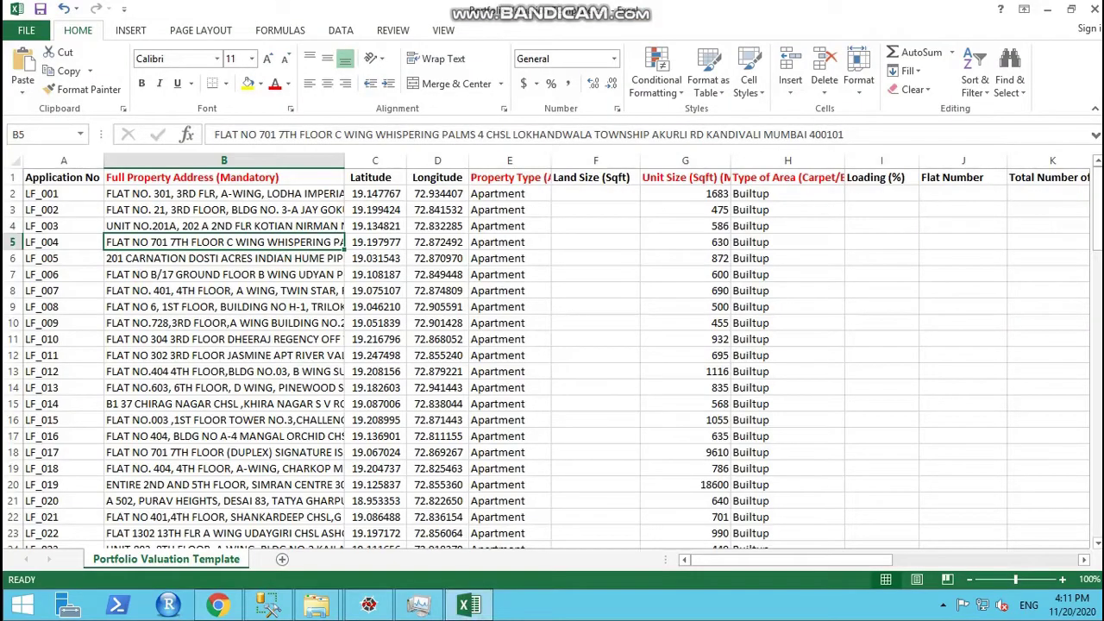
Paste the valuation output into a new Sheet1 and delete the empty R_GEOCODE columns
key(shift+F11)
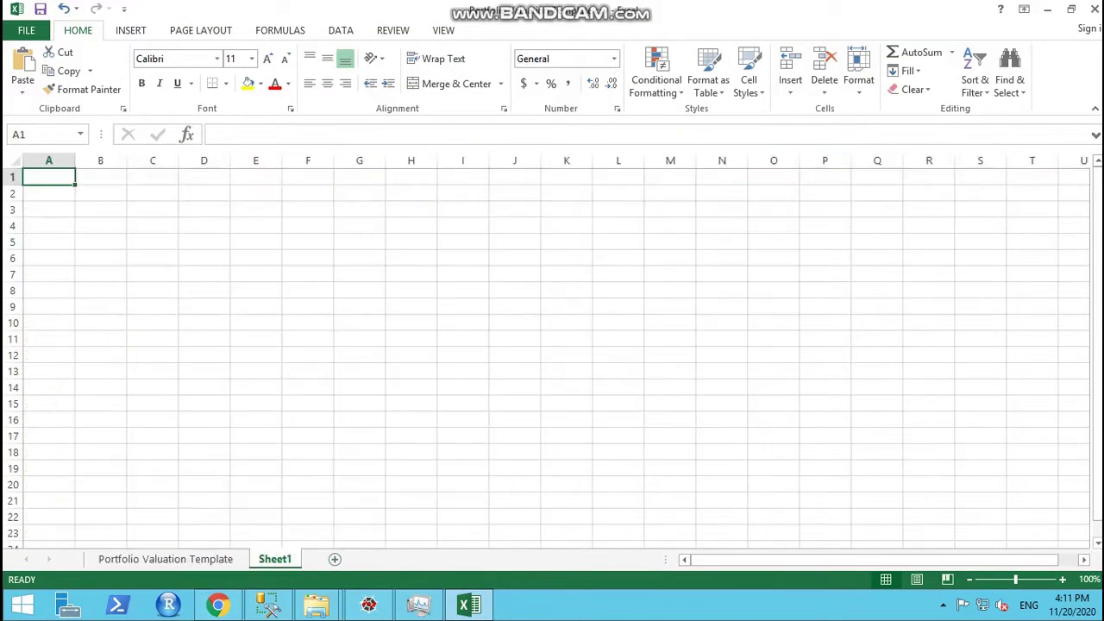
key(ctrl+v)
drag(411, 160, 569, 160)
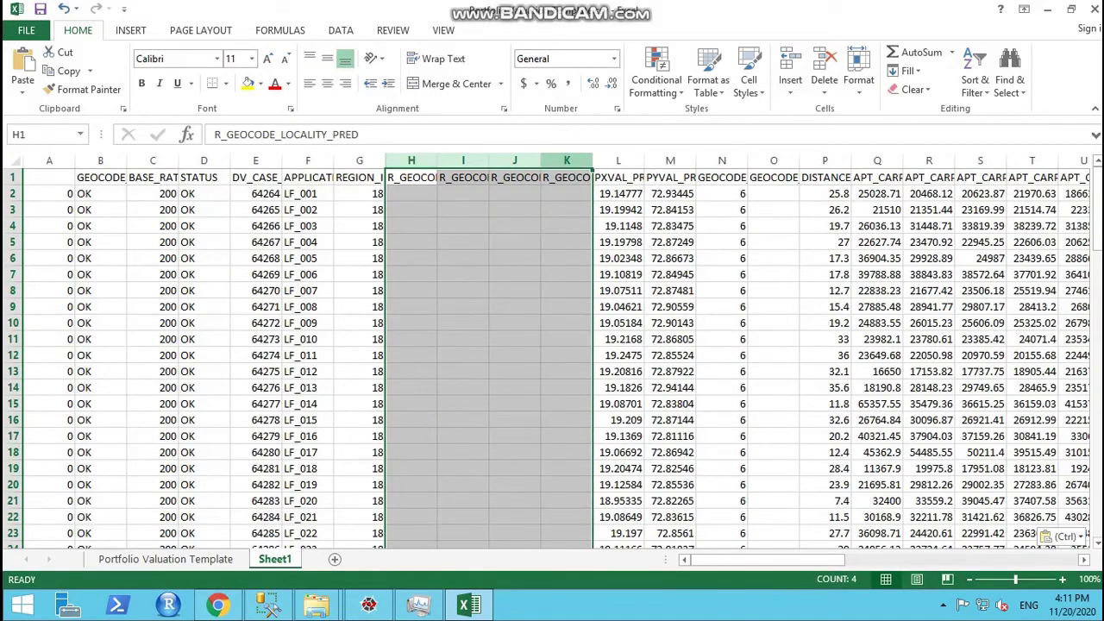
key(ctrl+minus)
Delete the two GEOCODE columns and select the APPLICATION_NO header with the first four IDs
click(514, 160)
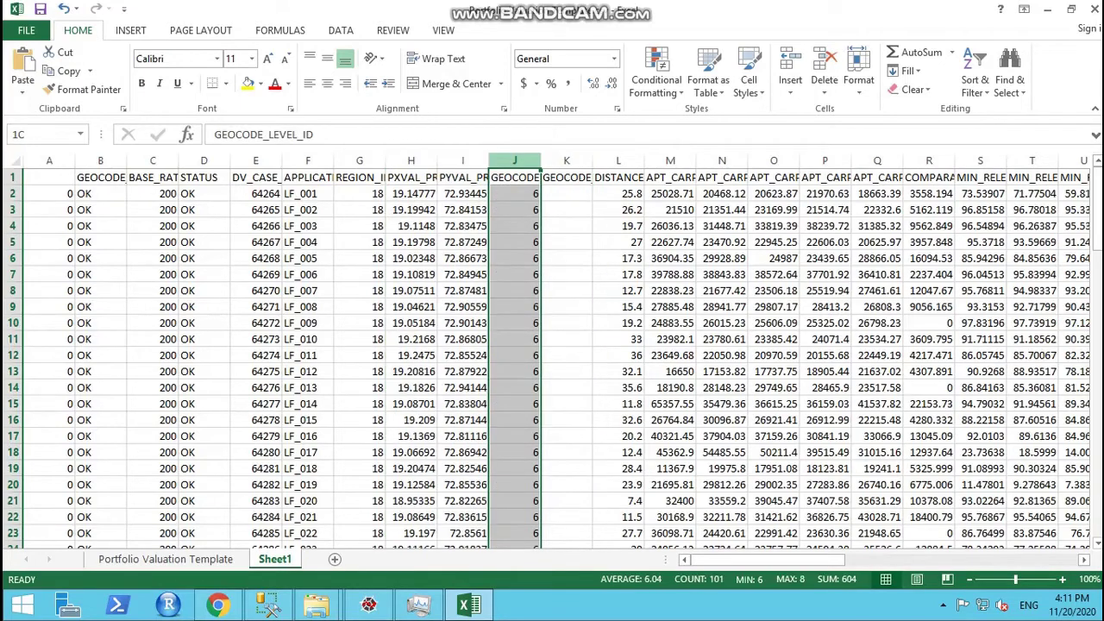
drag(514, 161, 566, 160)
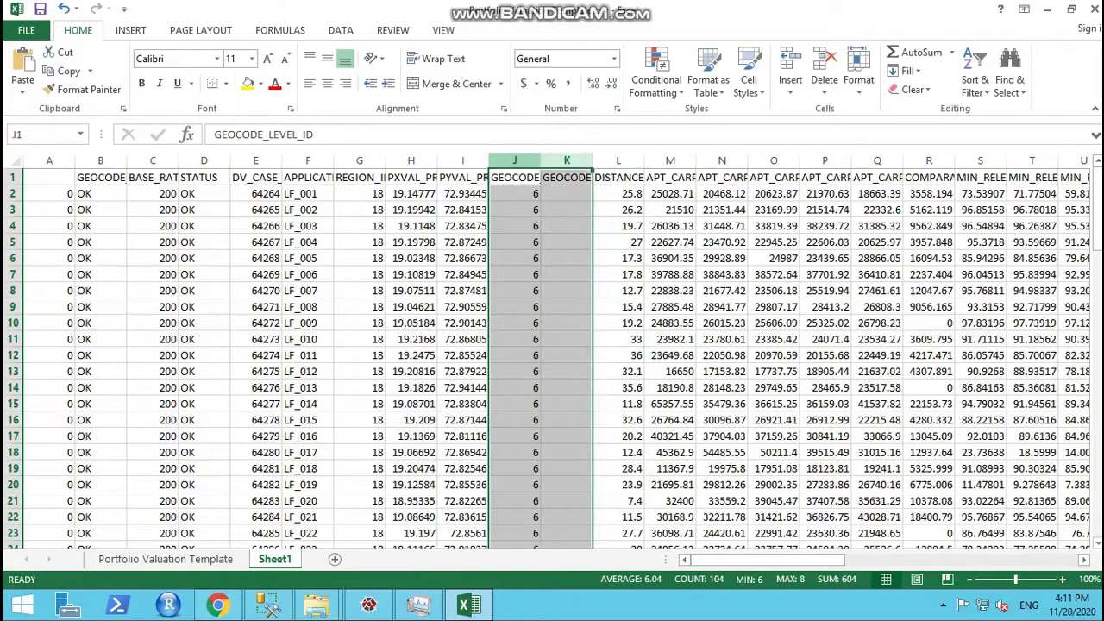
key(ctrl+minus)
drag(307, 177, 307, 241)
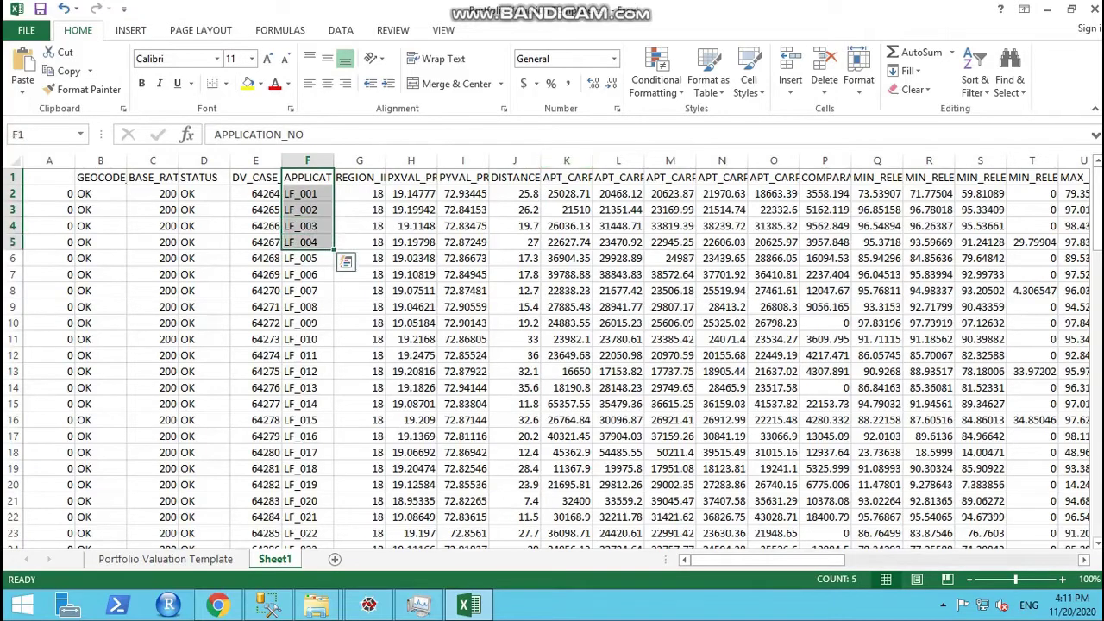
click(165, 559)
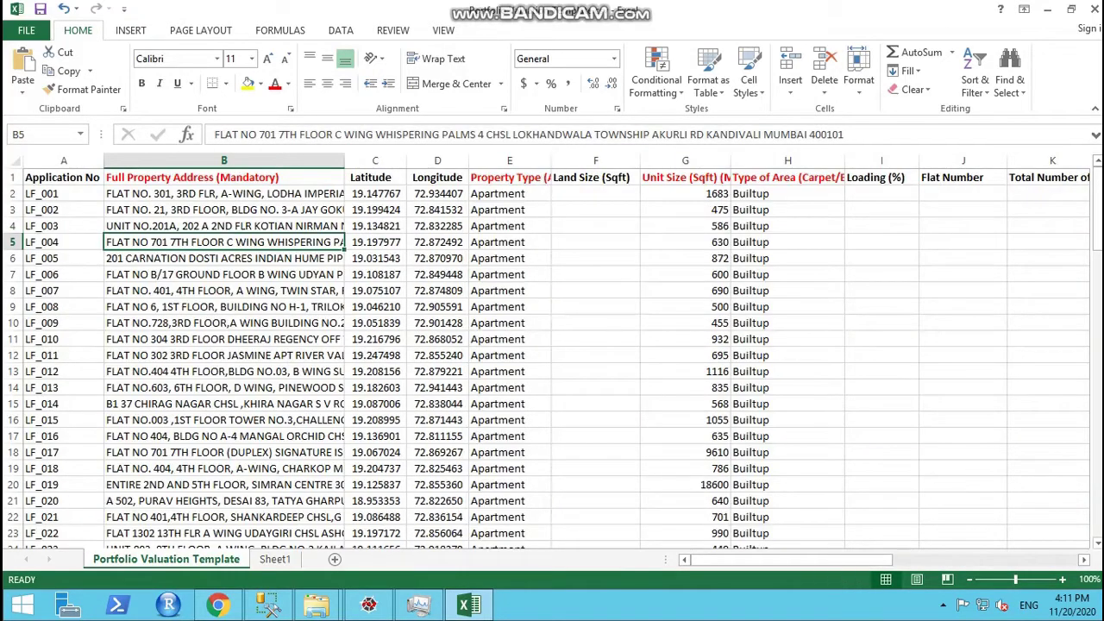
On Sheet1, inspect the APT_CARPET_PRICE_PSF TOP_1, TOP_3, TOP_5, TOP_10 and CATCHMENT headers
click(63, 160)
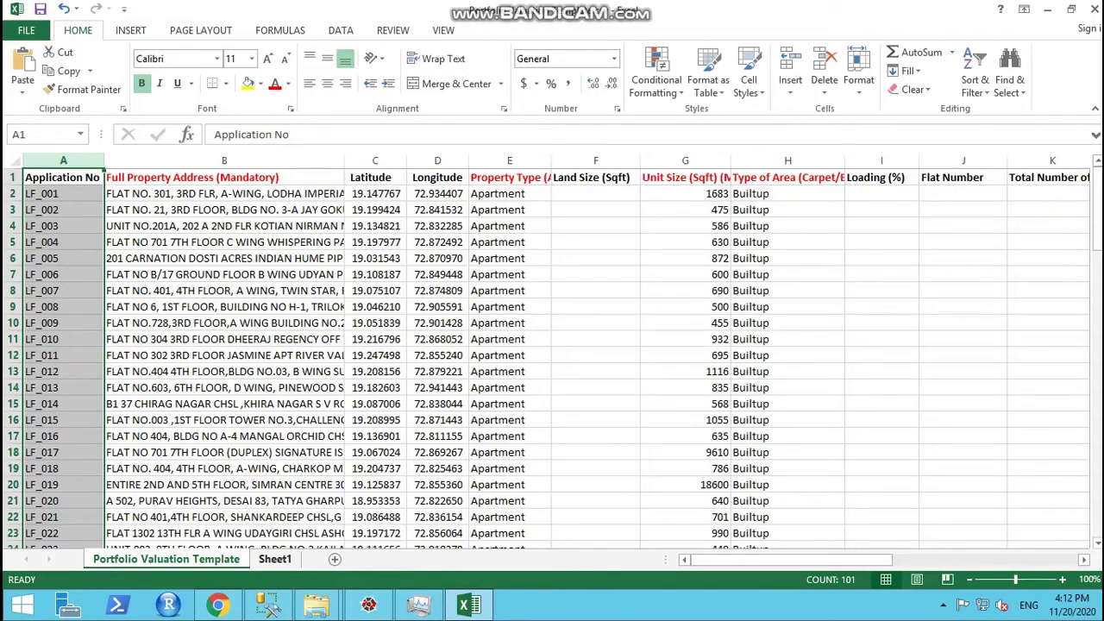
click(275, 559)
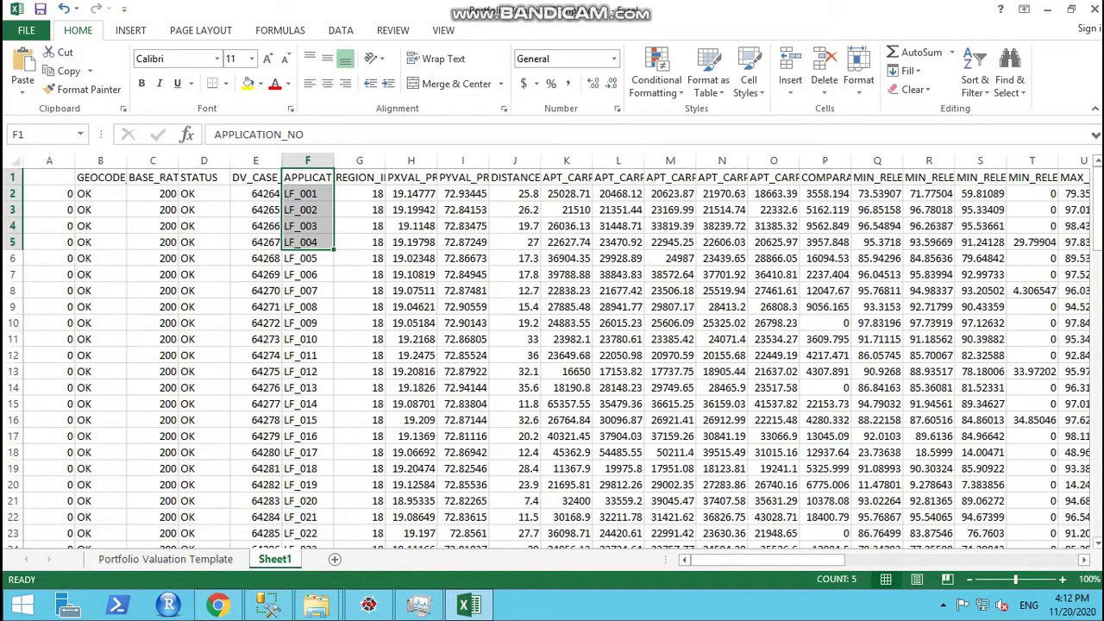
click(566, 176)
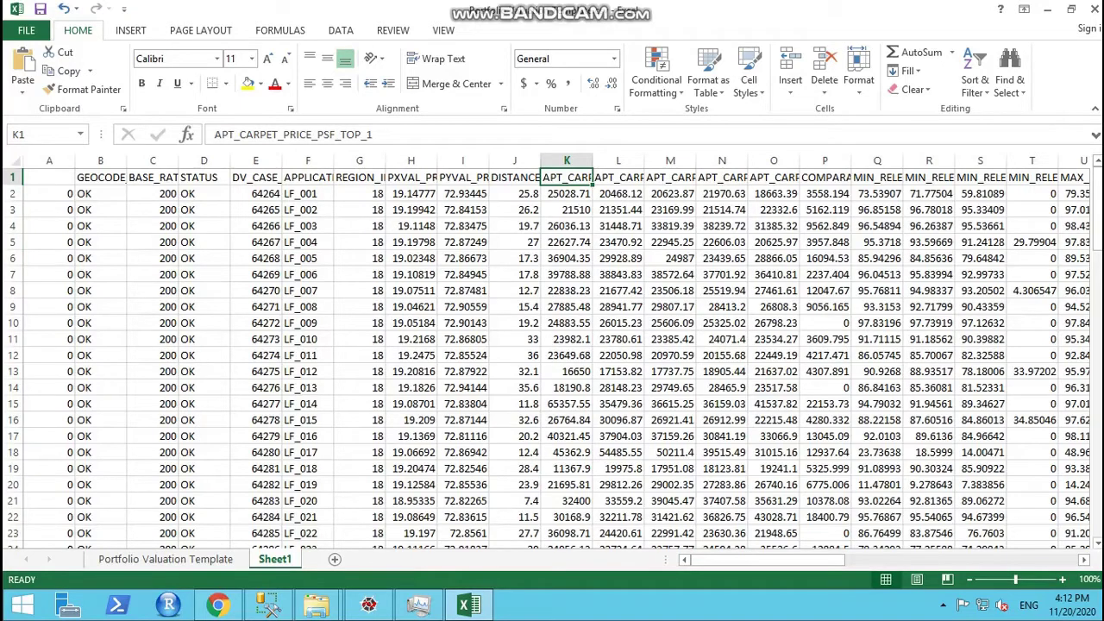
click(617, 177)
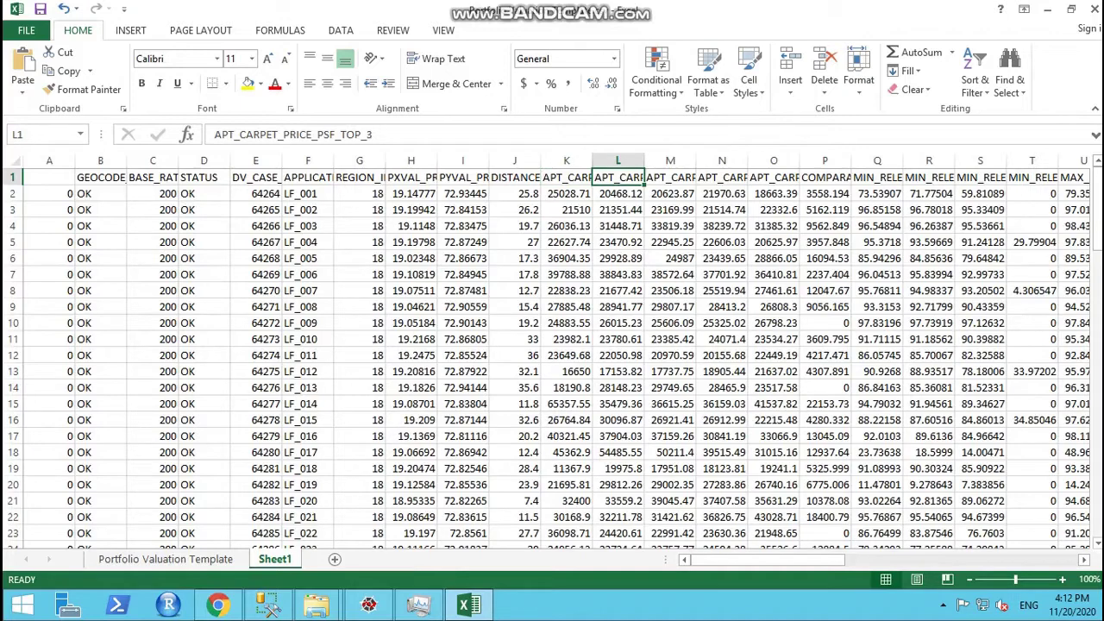
click(670, 177)
click(722, 177)
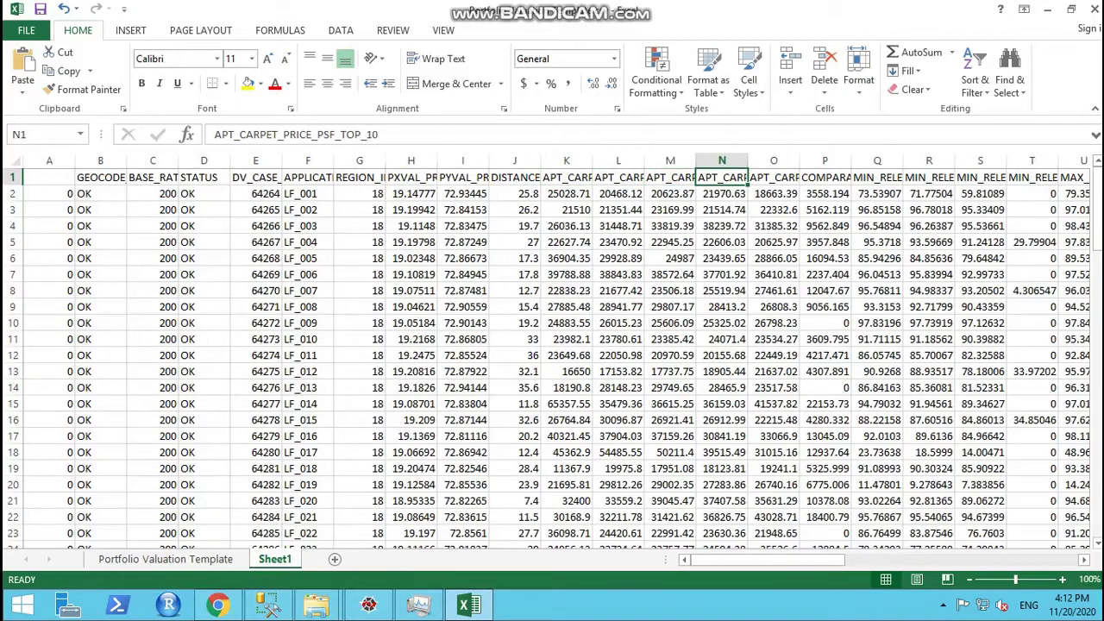
click(774, 177)
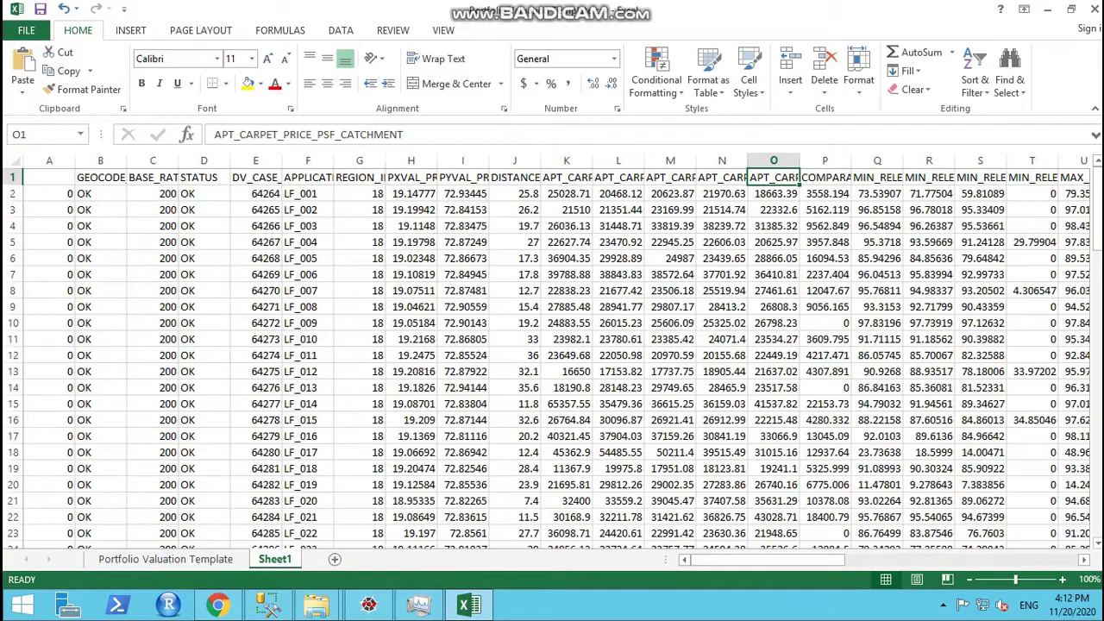
click(774, 193)
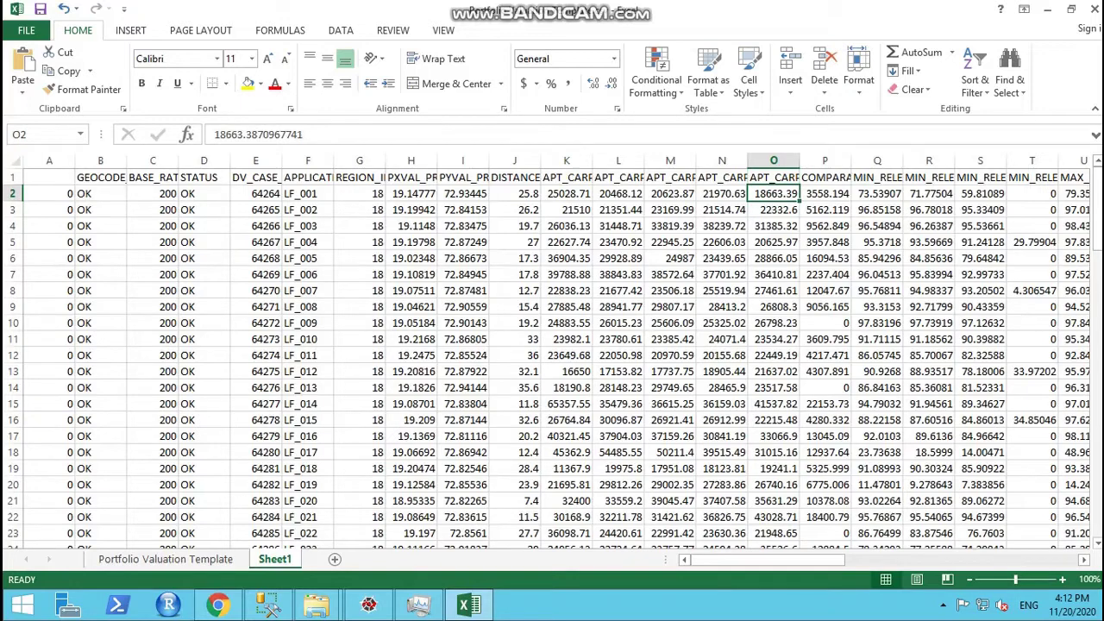
Check LF_001's TOP_3 through catchment price values and the row 2 values in columns Q, V and Y
key(Left)
key(Left)
key(Left)
key(Left)
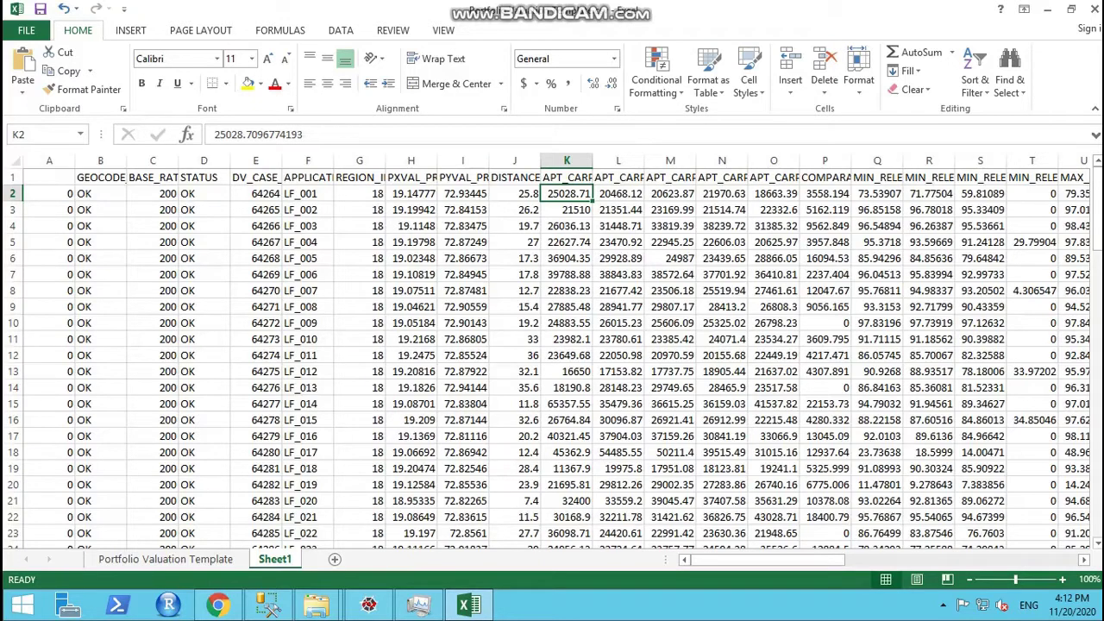
key(Right)
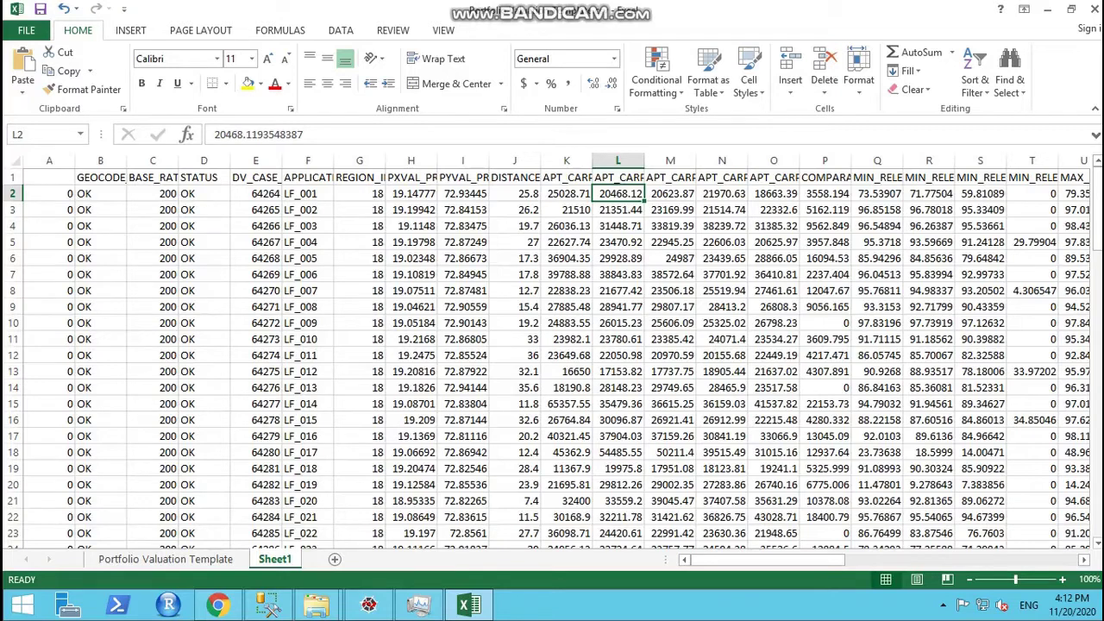
key(Right)
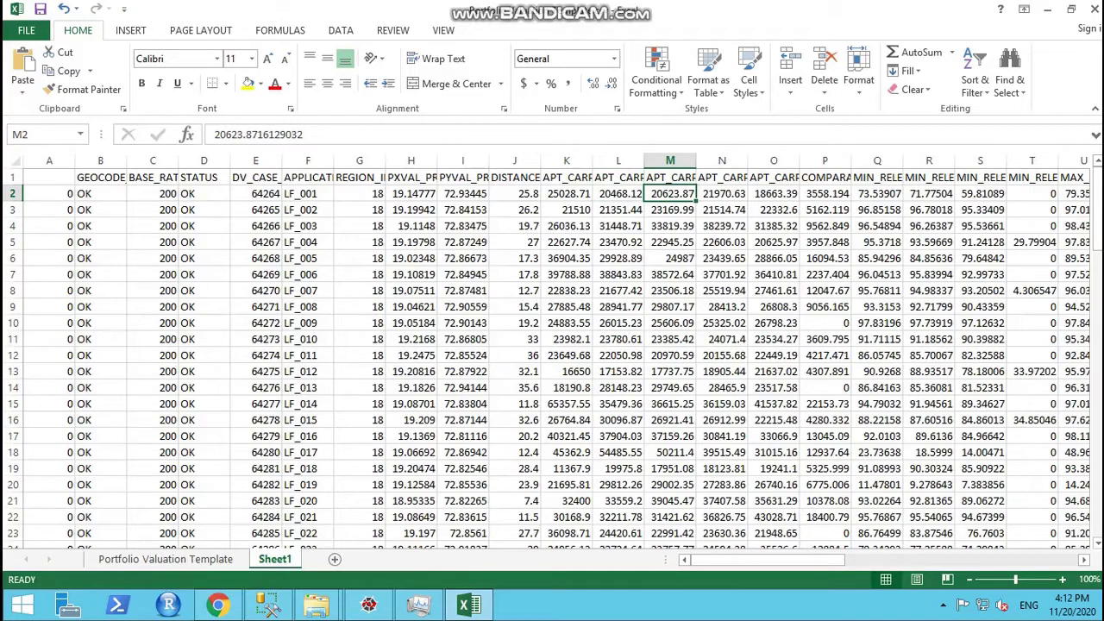
key(Right)
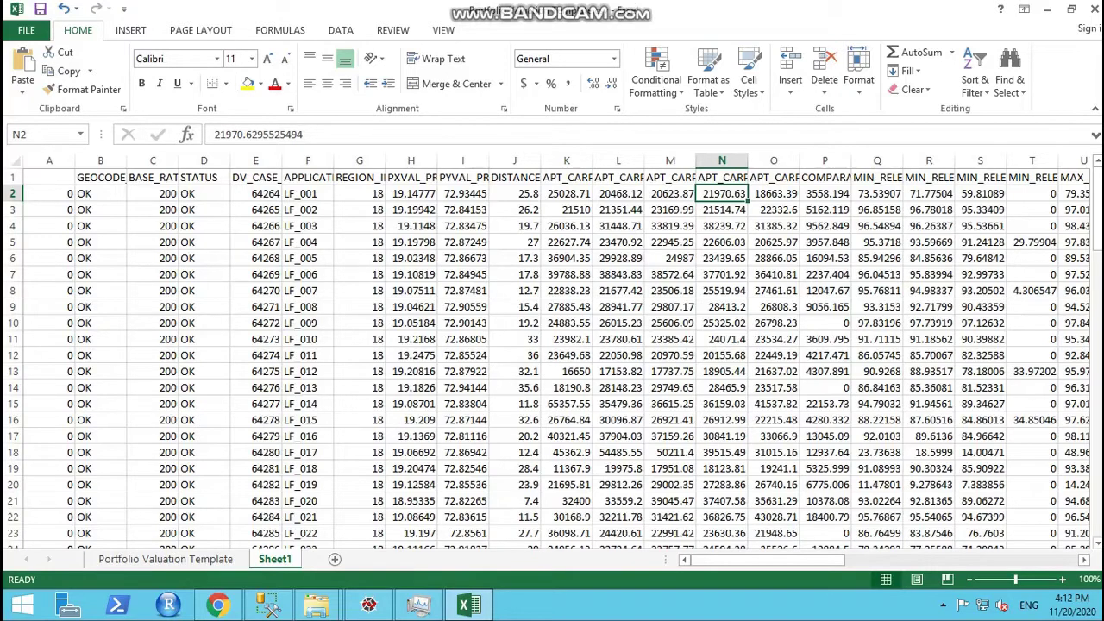
key(Right)
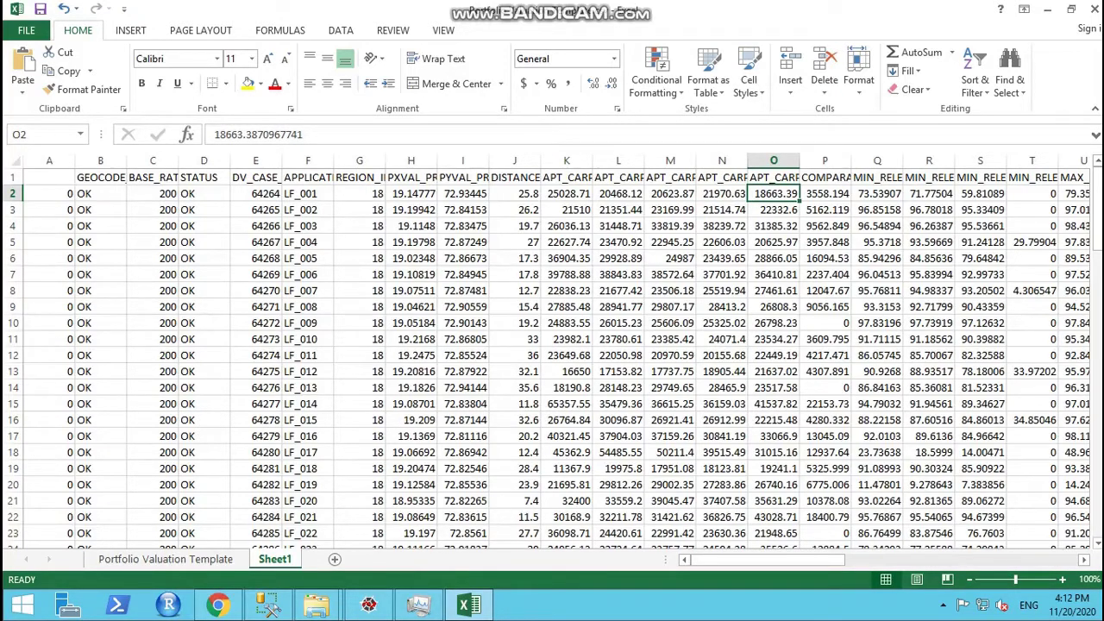
click(877, 193)
key(Right)
key(Right)
key(Right)
key(Right)
key(Right)
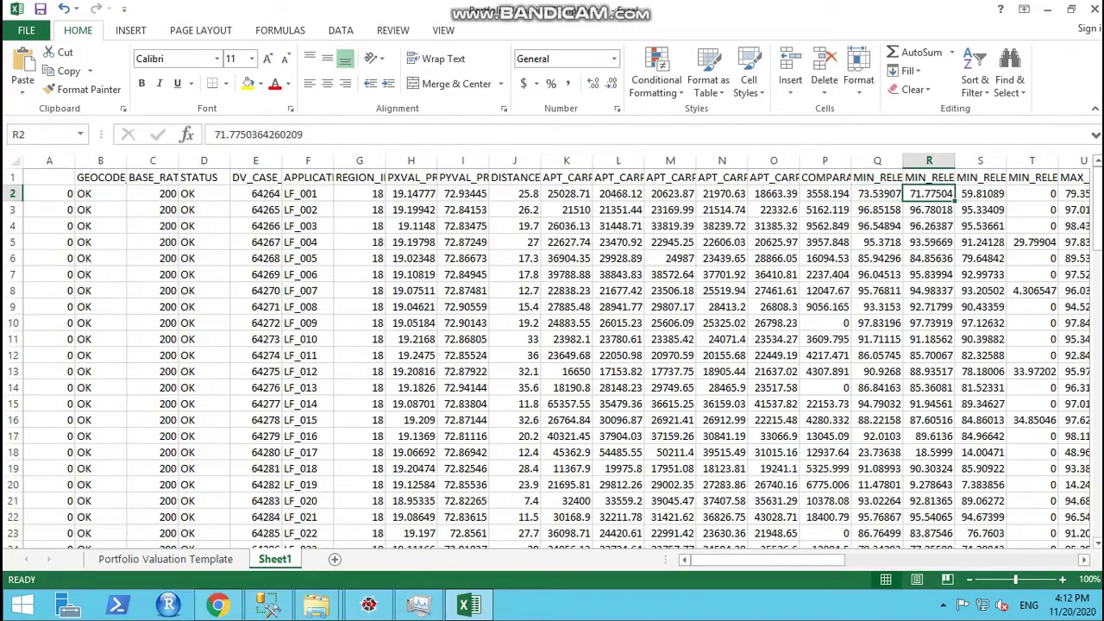
key(Right)
key(Right)
key(Right)
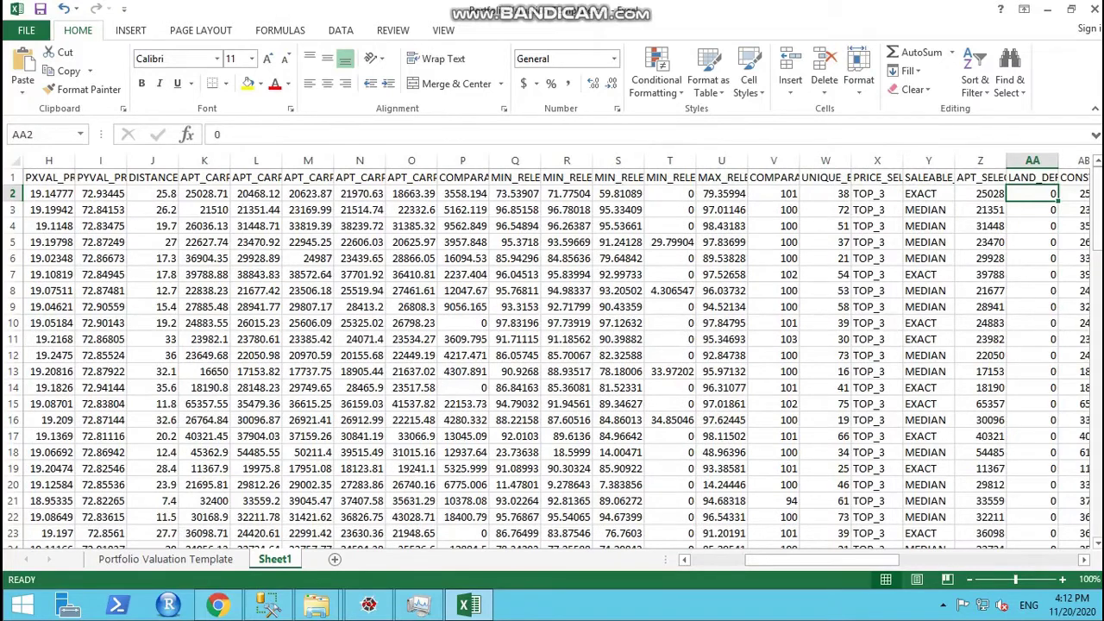
Widen column AC to show the LAND_DERIVED_COST_RS header and review its land cost values
click(1079, 193)
click(1080, 194)
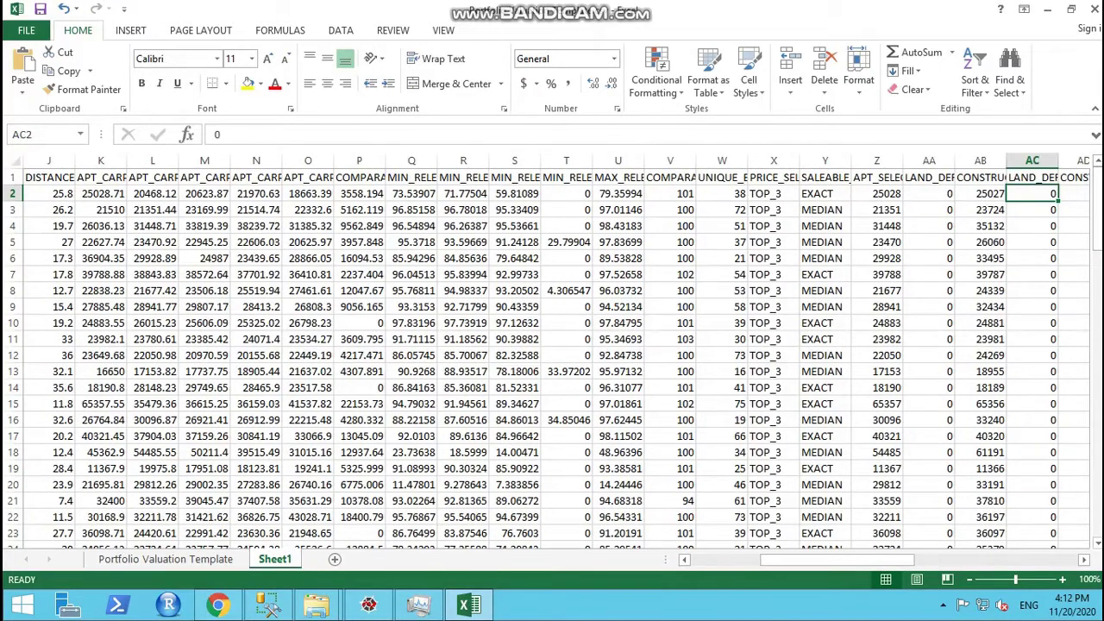
scroll(552, 345, right, 4)
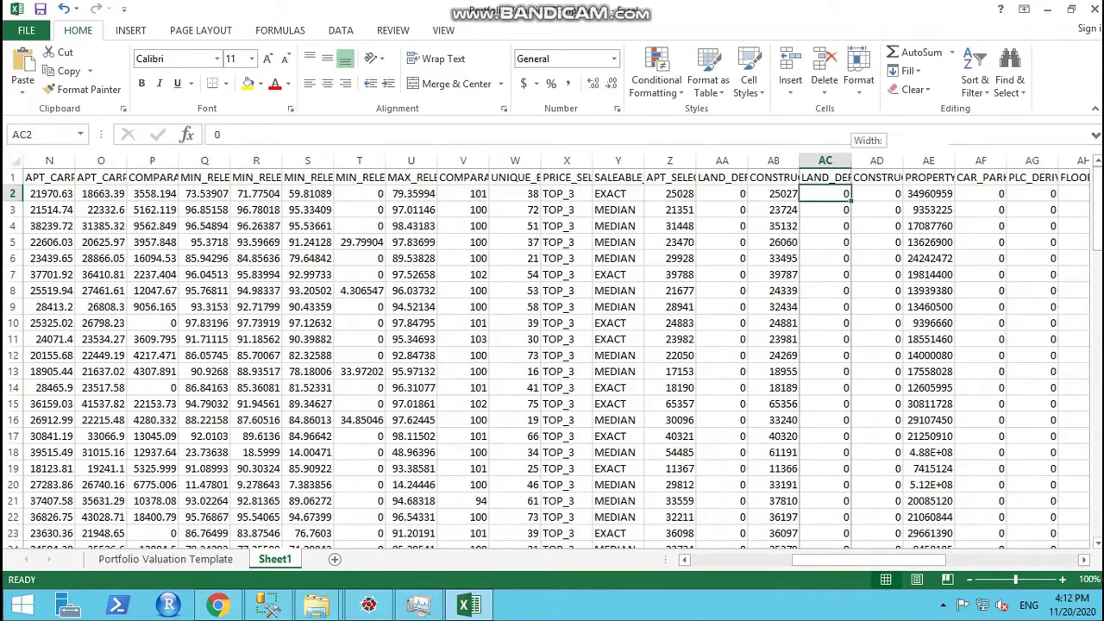
drag(852, 160, 984, 161)
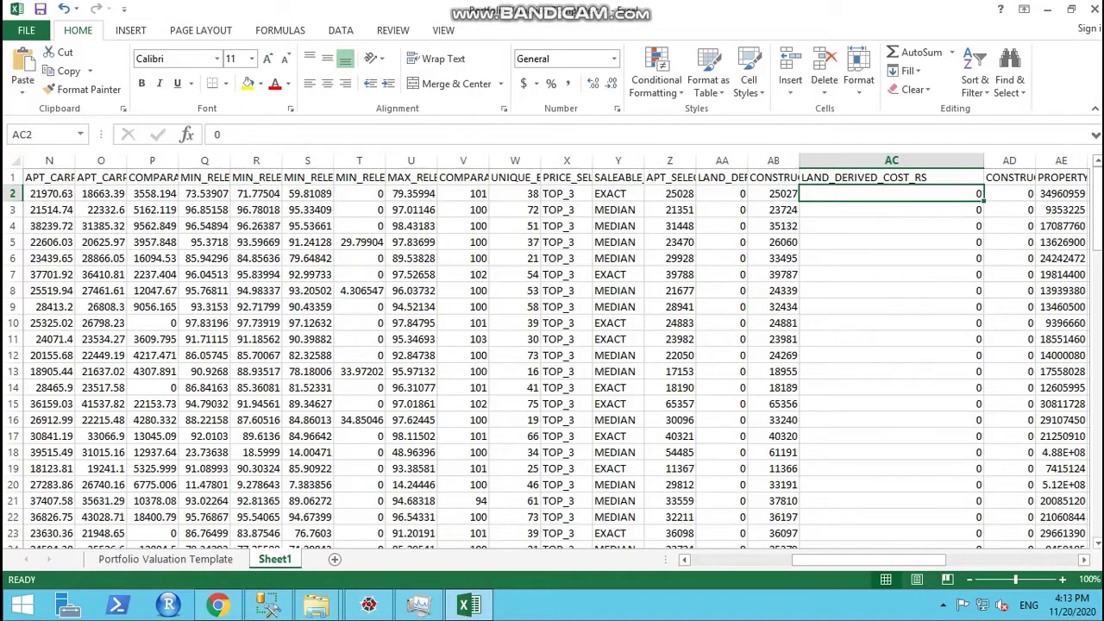
key(shift+Down)
key(shift+Down)
key(shift+Down)
key(shift+Down)
key(shift+Down)
key(shift+Down)
key(shift+Down)
key(shift+Down)
key(shift+Down)
key(shift+Down)
key(shift+Down)
key(shift+Down)
key(shift+Down)
key(shift+Down)
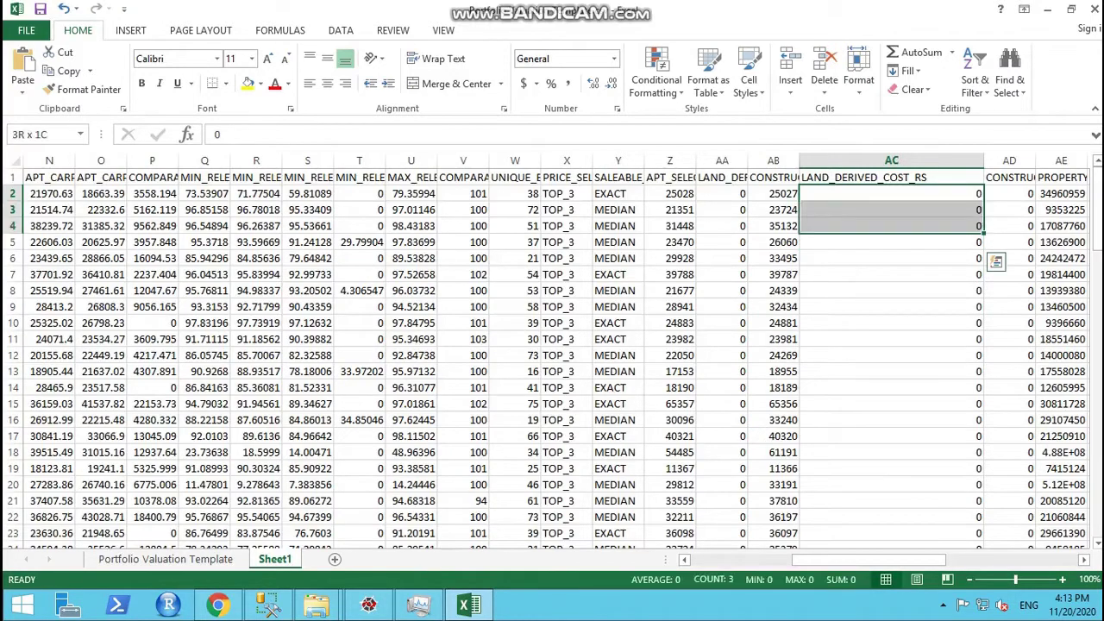
key(shift+Up)
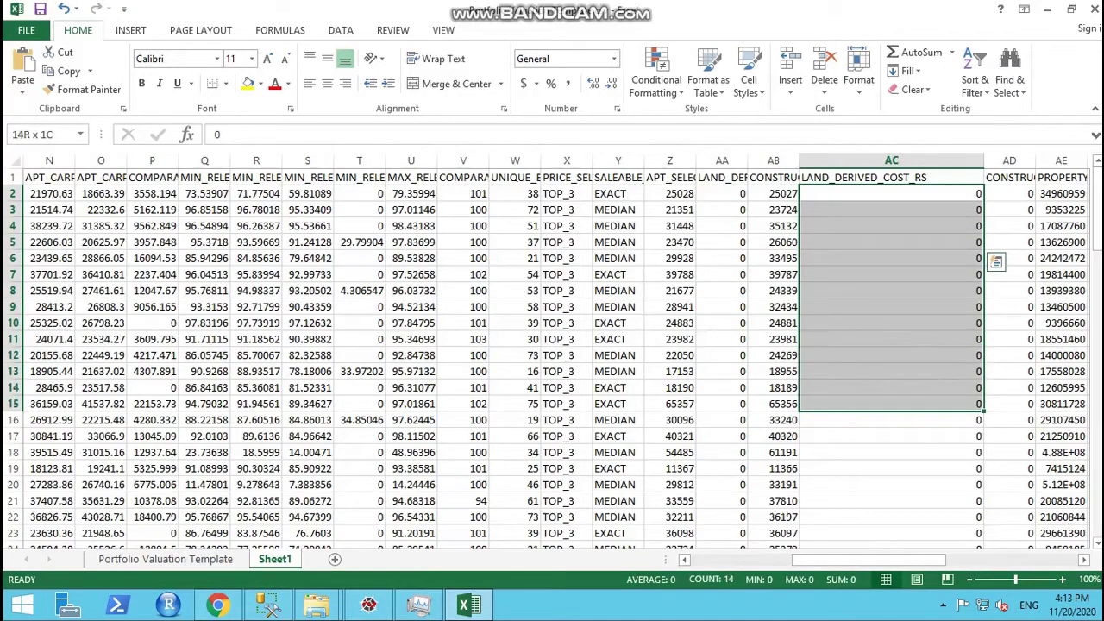
key(shift+Up)
key(shift+Down)
key(shift+Down)
key(shift+Down)
key(shift+Down)
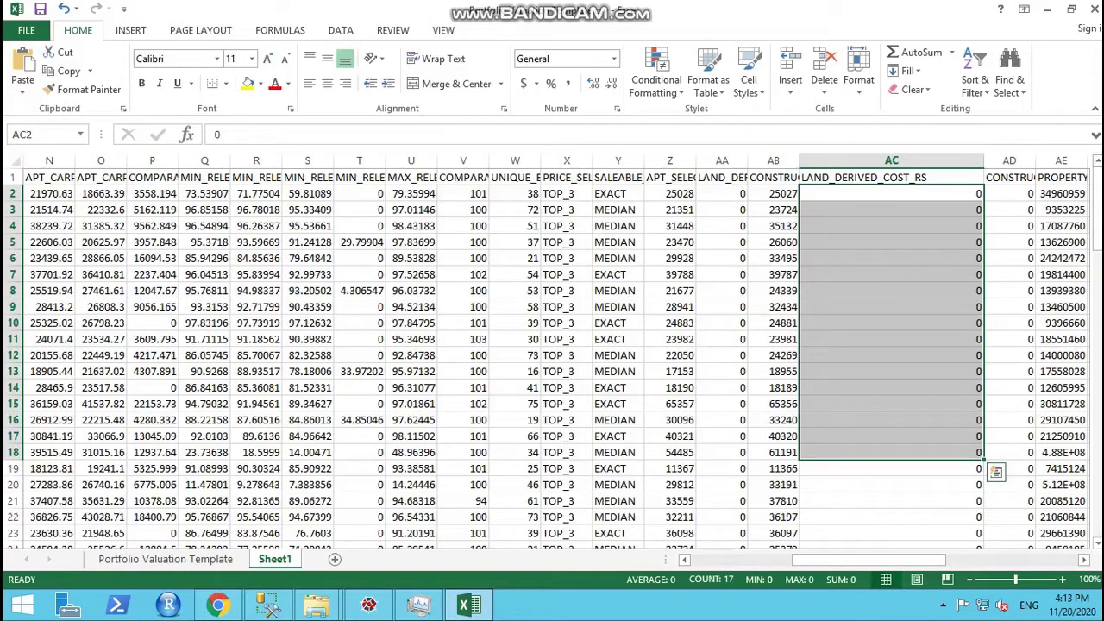
click(892, 193)
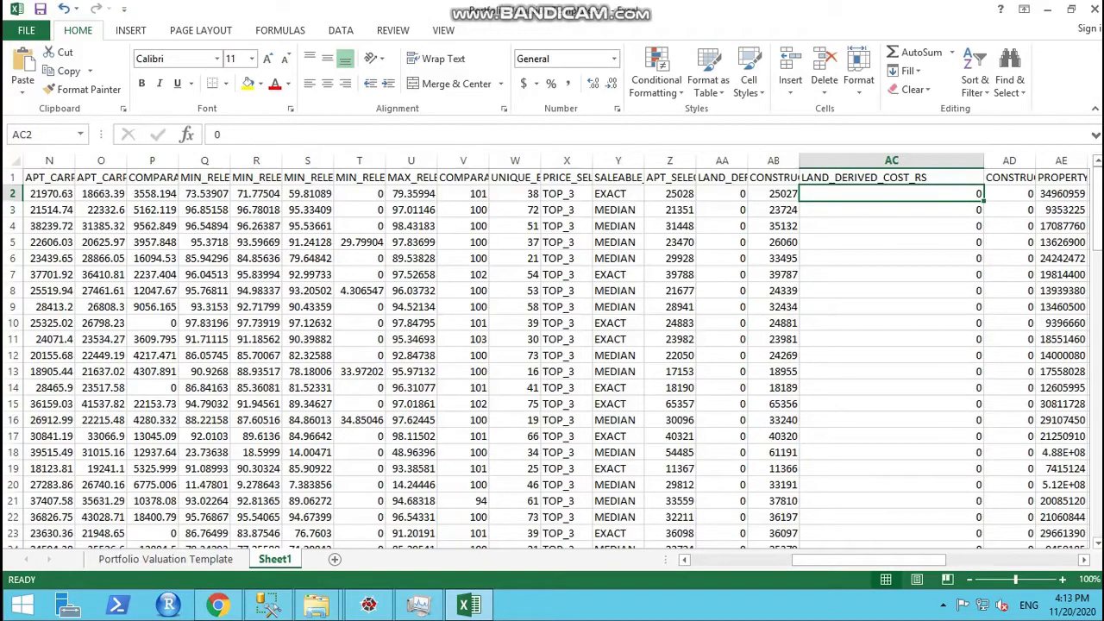
Review the property, floor rise, car parking and balcony derived cost values in AE–AJ, then PROPERTY_COMPOSITE_COST_RS
key(Right)
key(Right)
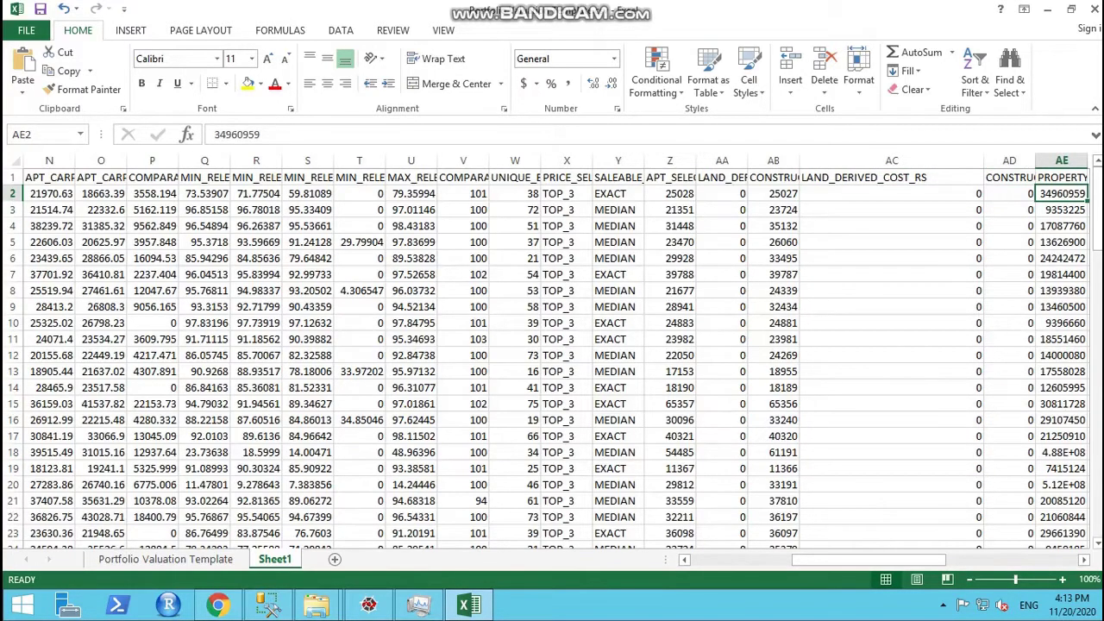
key(Right)
key(Right)
key(Right)
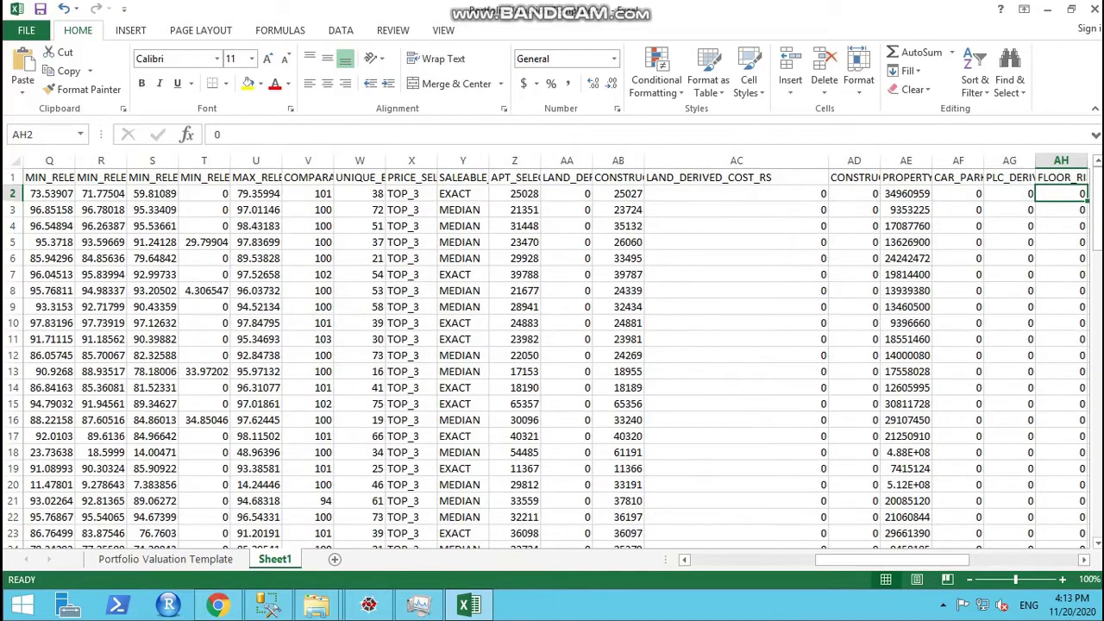
key(Left)
key(Left)
key(Left)
key(shift+Down)
key(shift+Down)
key(shift+Down)
key(shift+Down)
key(shift+Down)
key(shift+Down)
key(shift+Down)
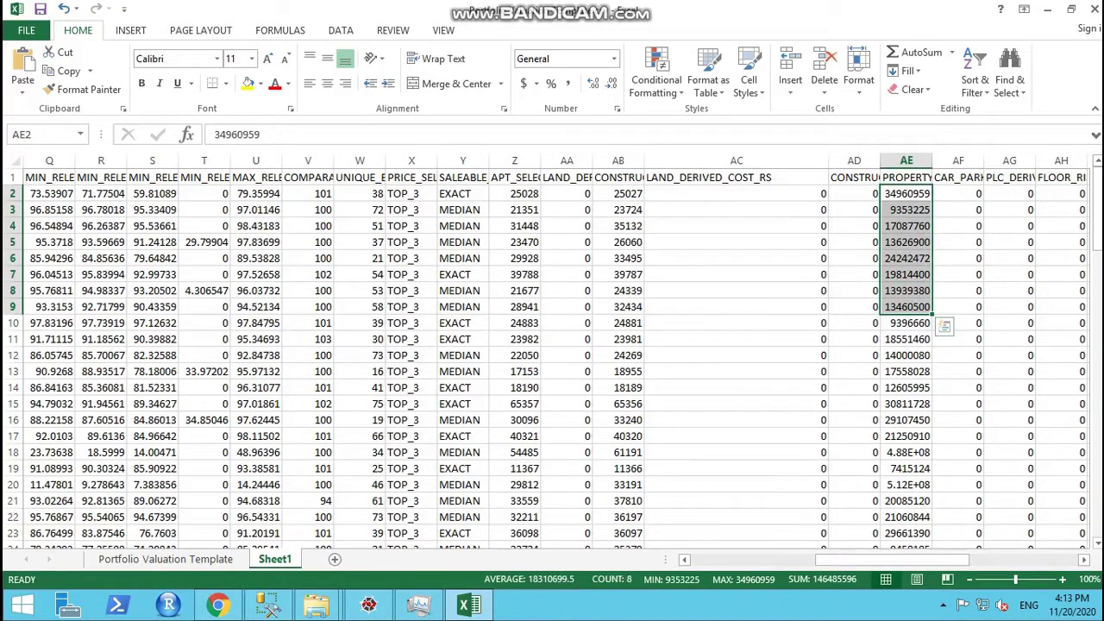
key(Up)
key(Right)
key(Right)
key(Right)
key(Right)
key(Right)
key(Right)
key(Right)
key(Right)
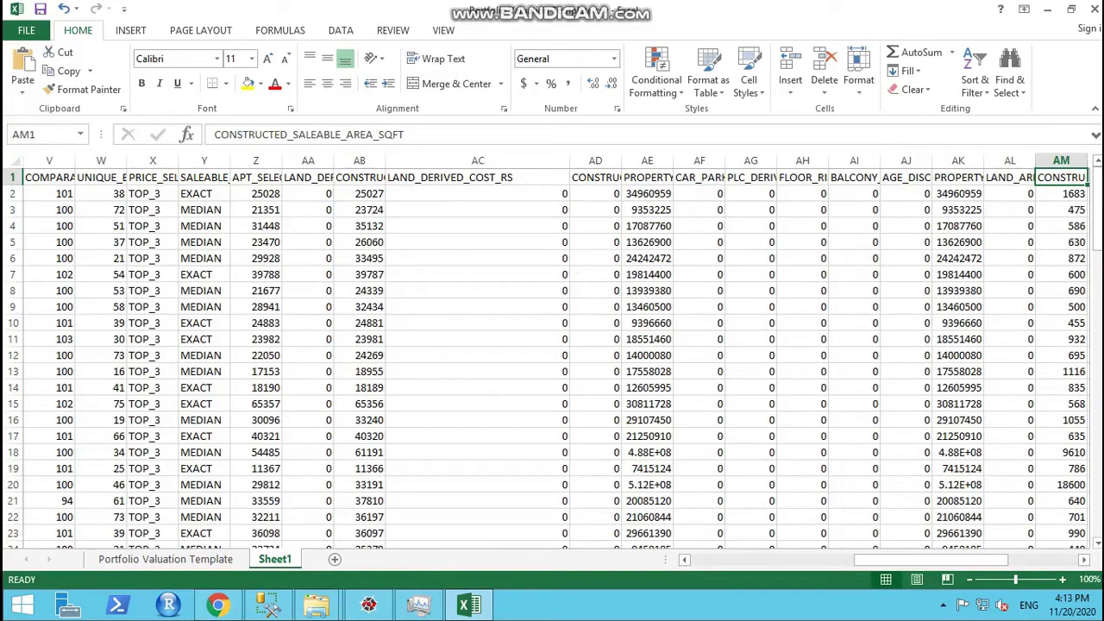
click(698, 177)
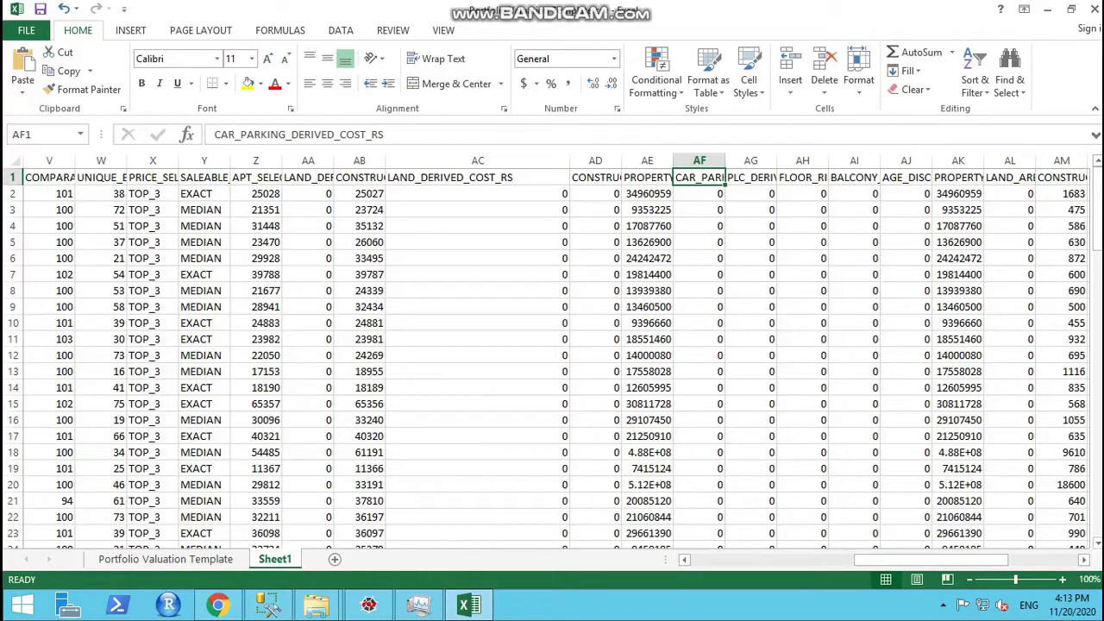
key(Right)
key(Right)
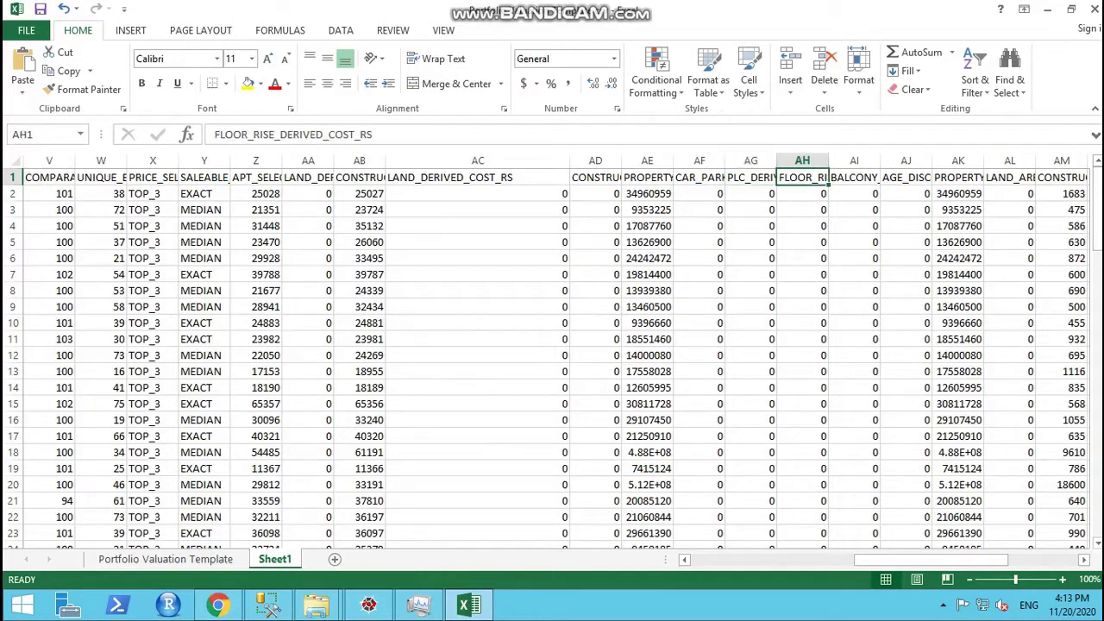
key(Right)
drag(699, 193, 918, 341)
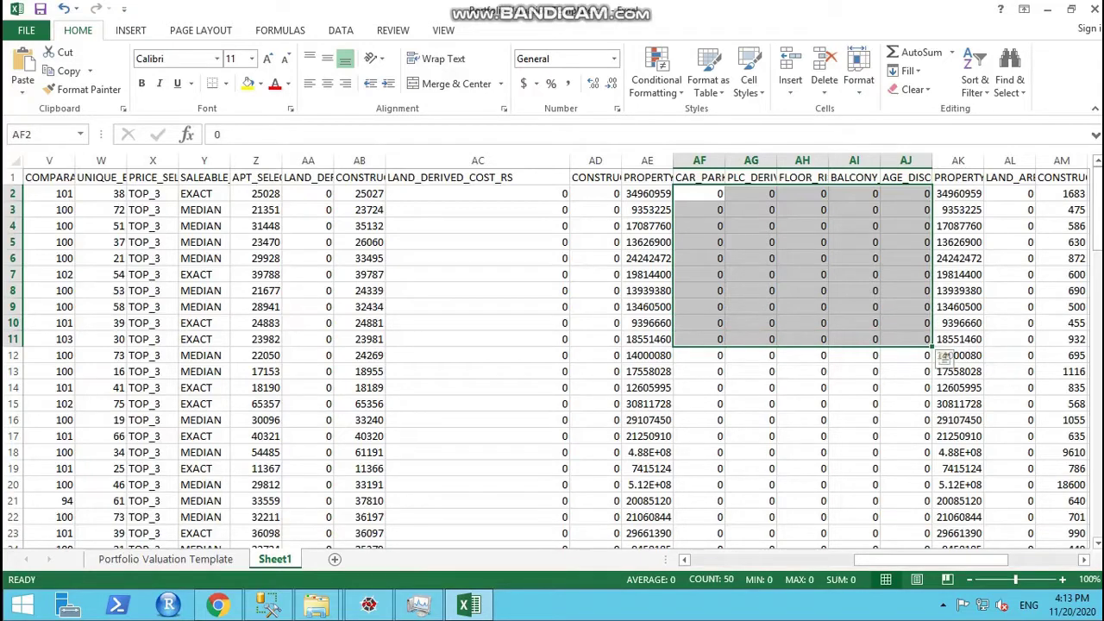
click(957, 176)
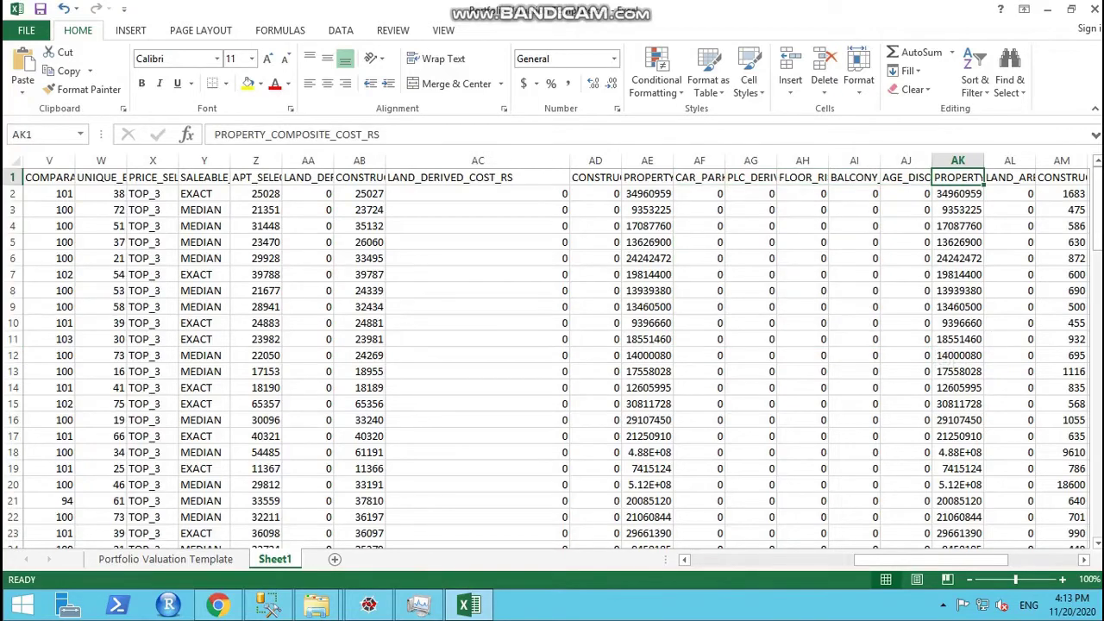
key(Right)
key(Right)
key(Right)
key(Right)
key(Right)
key(Right)
key(Right)
key(Right)
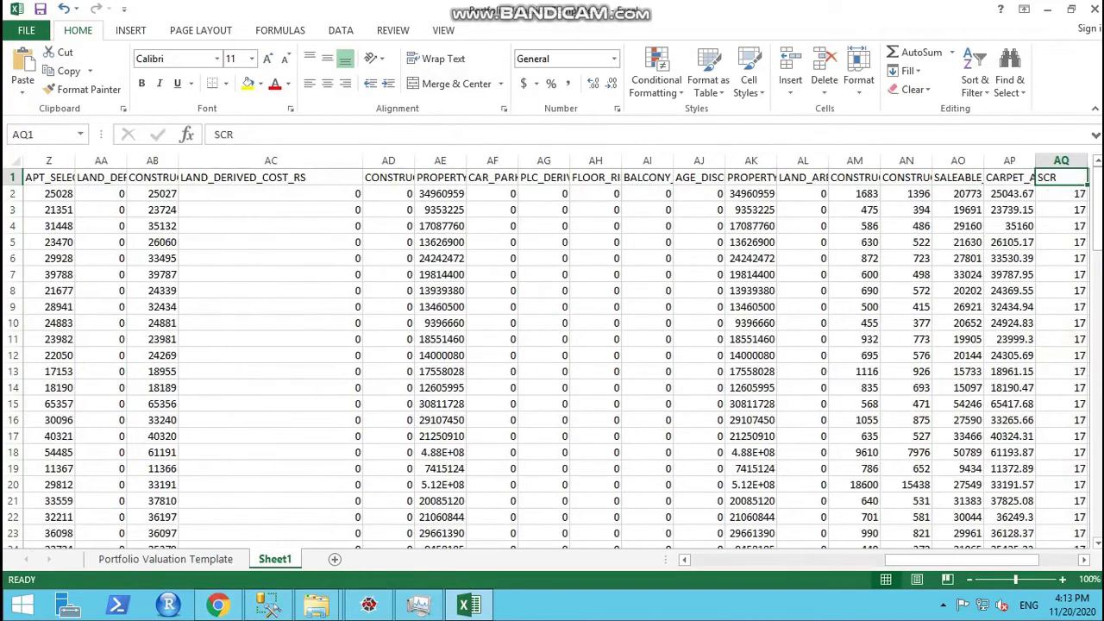
Autofit columns AO:AP and apply Comma Style with zero decimals, e.g. 20,773
drag(854, 160, 906, 161)
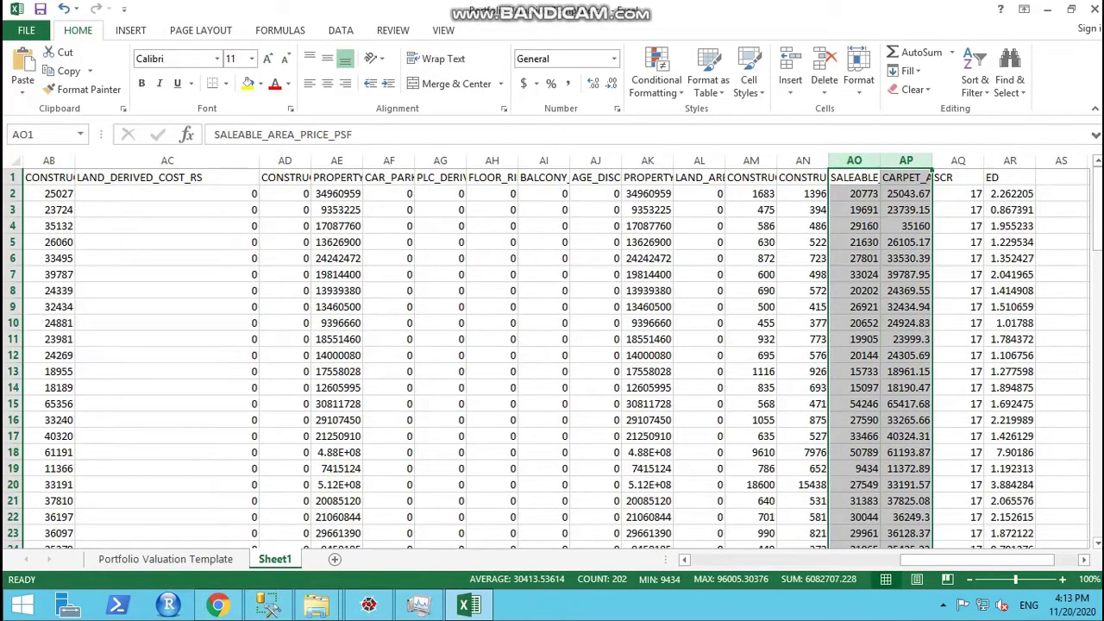
double_click(933, 161)
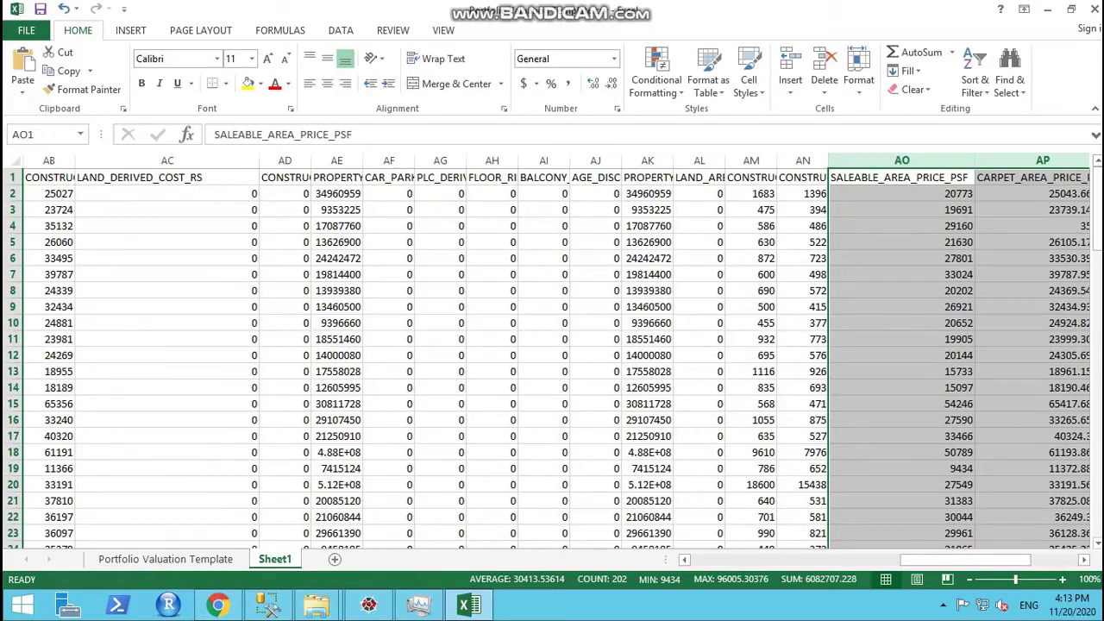
click(666, 160)
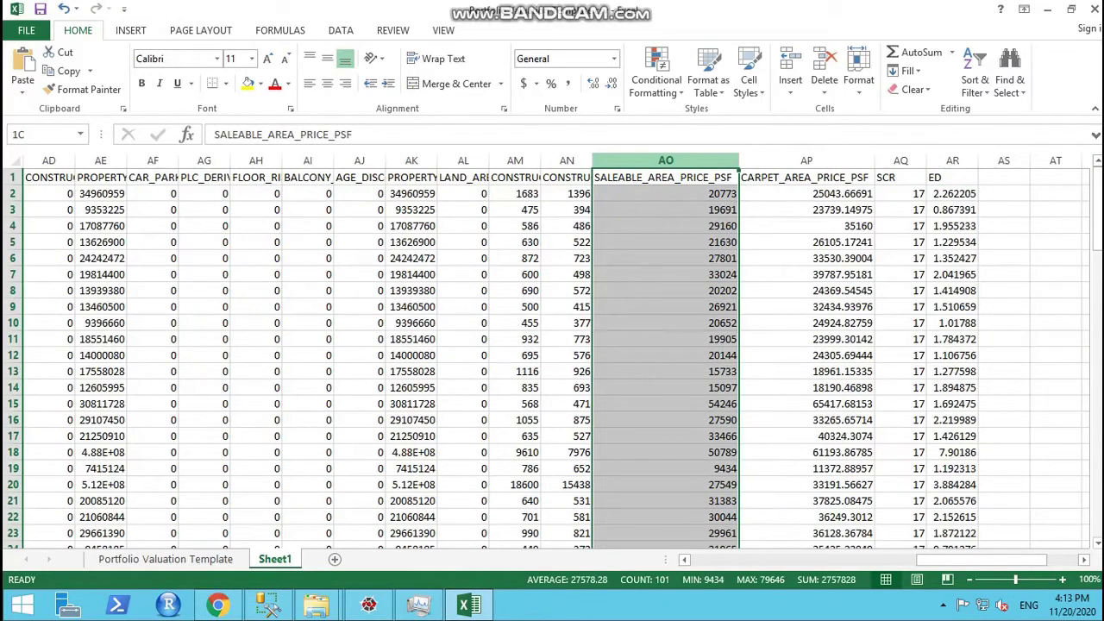
drag(666, 161, 807, 161)
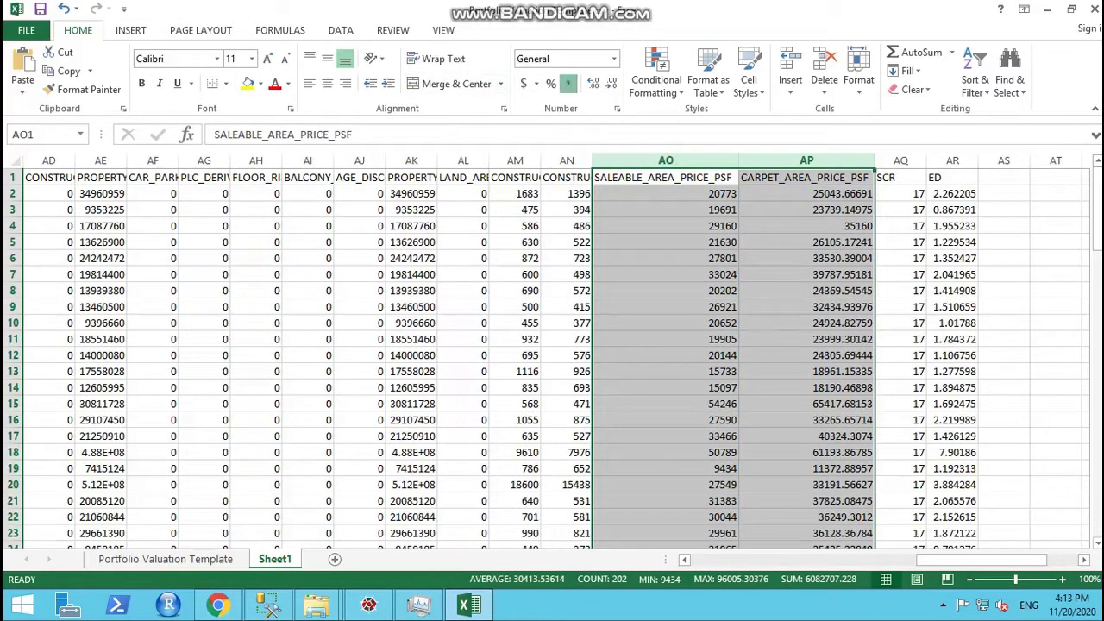
click(568, 83)
click(611, 82)
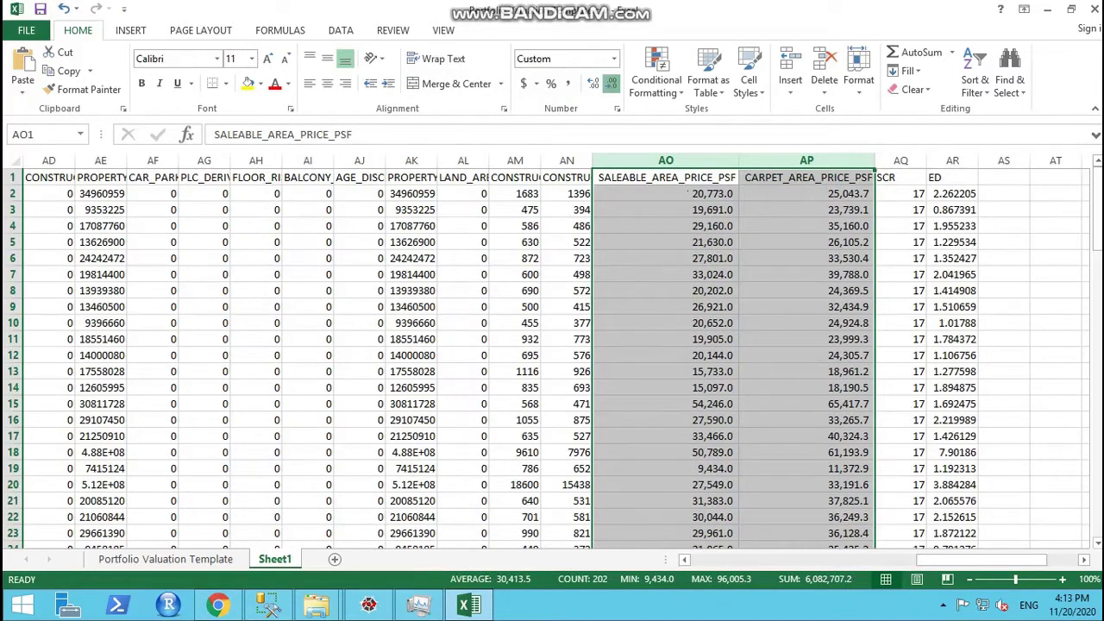
click(611, 83)
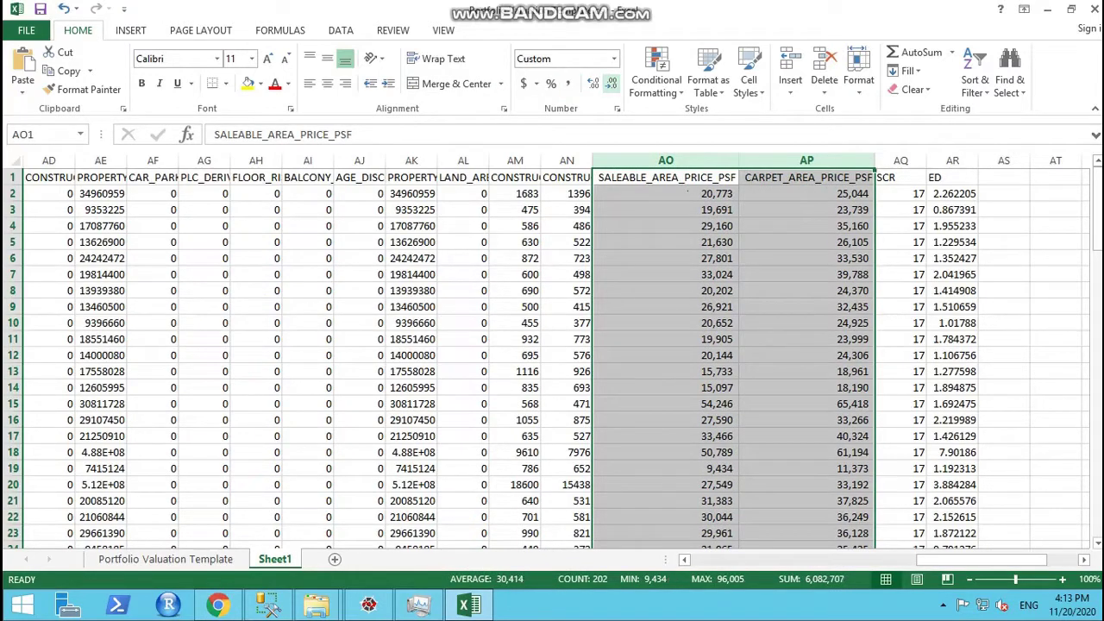
key(Right)
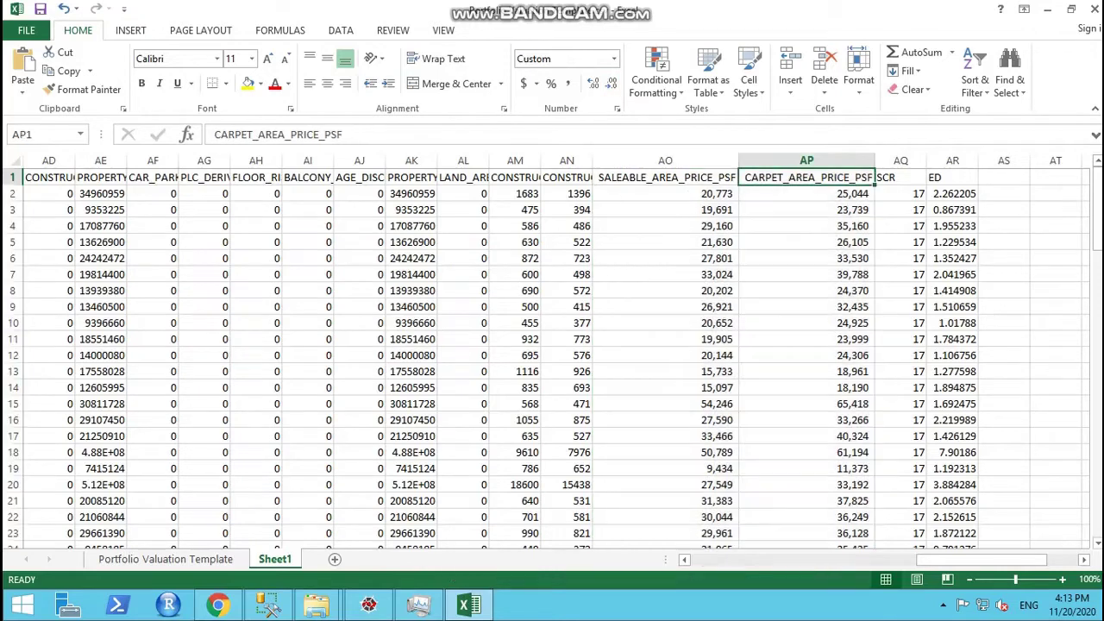
key(Down)
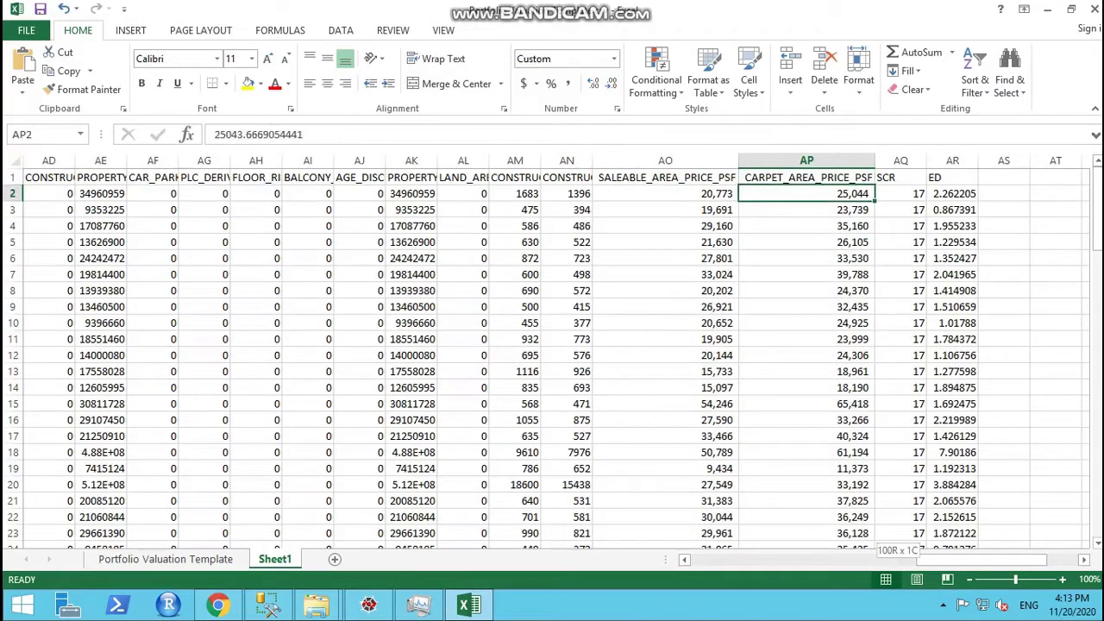
key(ctrl+shift+Down)
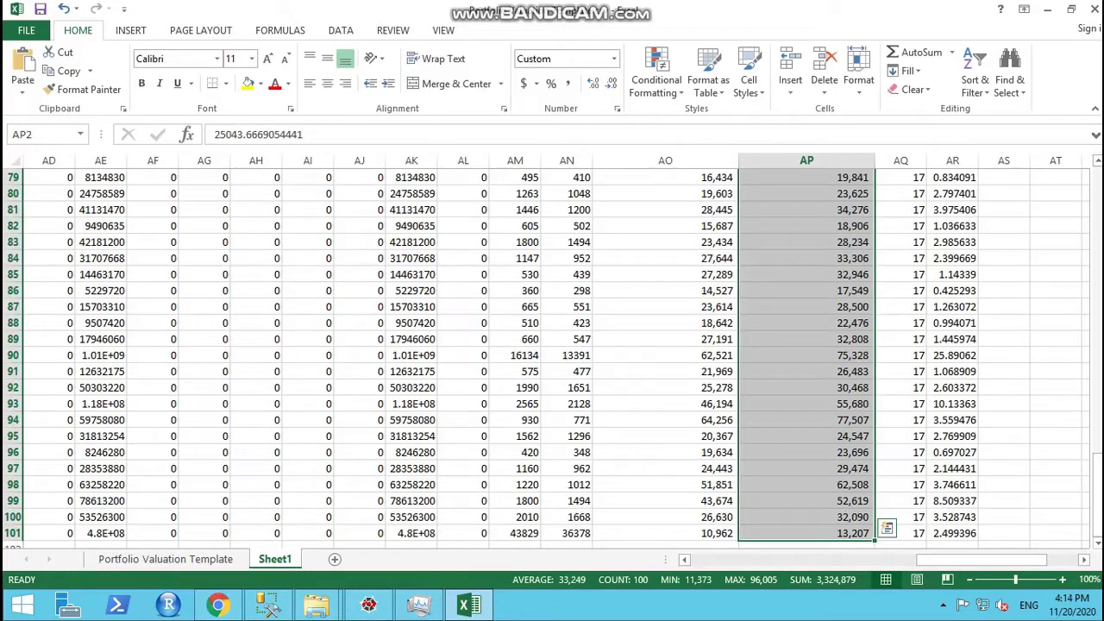
key(ctrl+BackSpace)
key(Up)
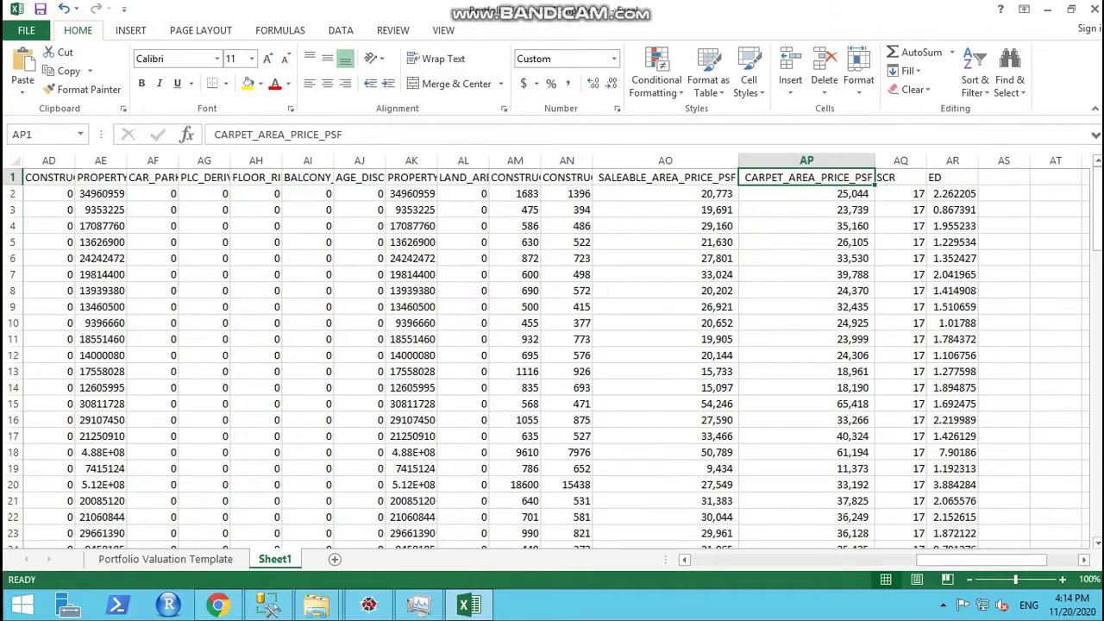
key(ctrl+Left)
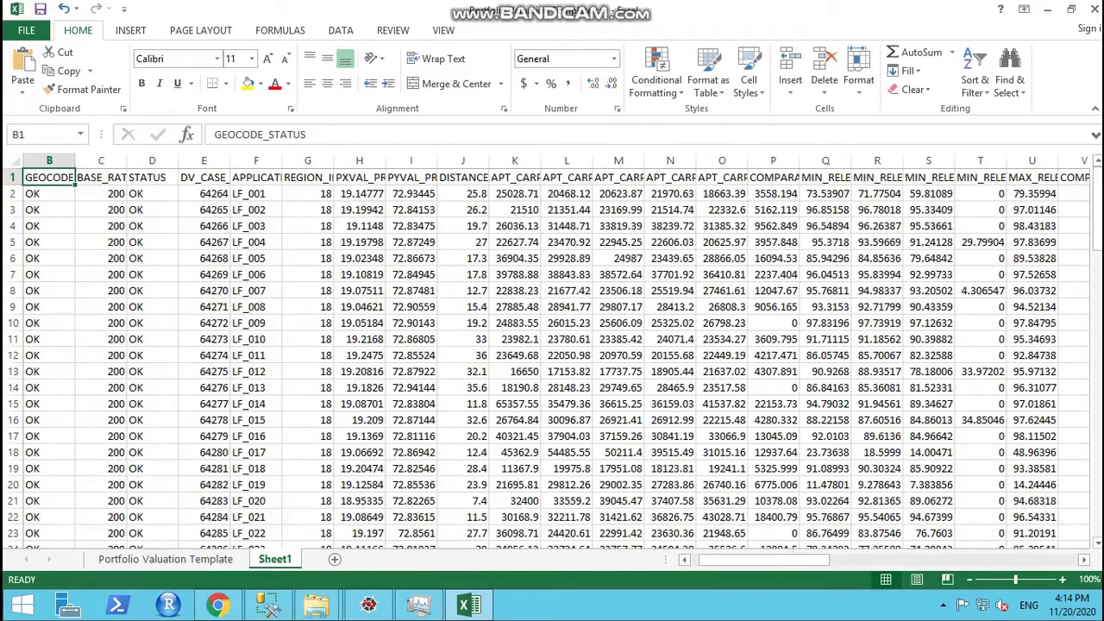